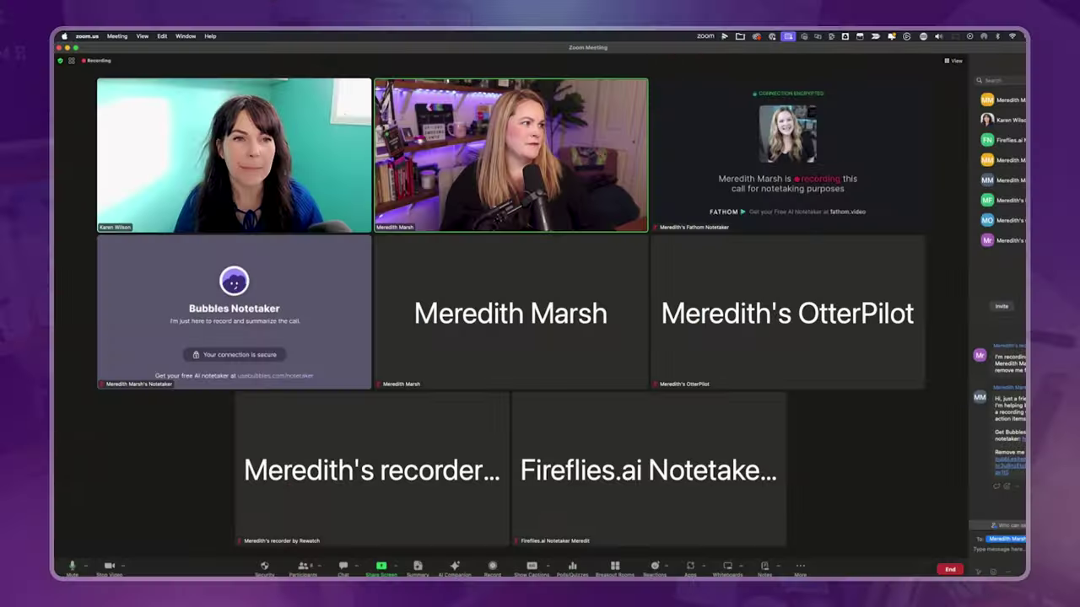
- Widen the Zoom meeting window so the Participants and Chat panels fit fully on screen
{"action": "left_click_drag", "start_coordinate": [1025, 41], "coordinate": [1021, 40]}
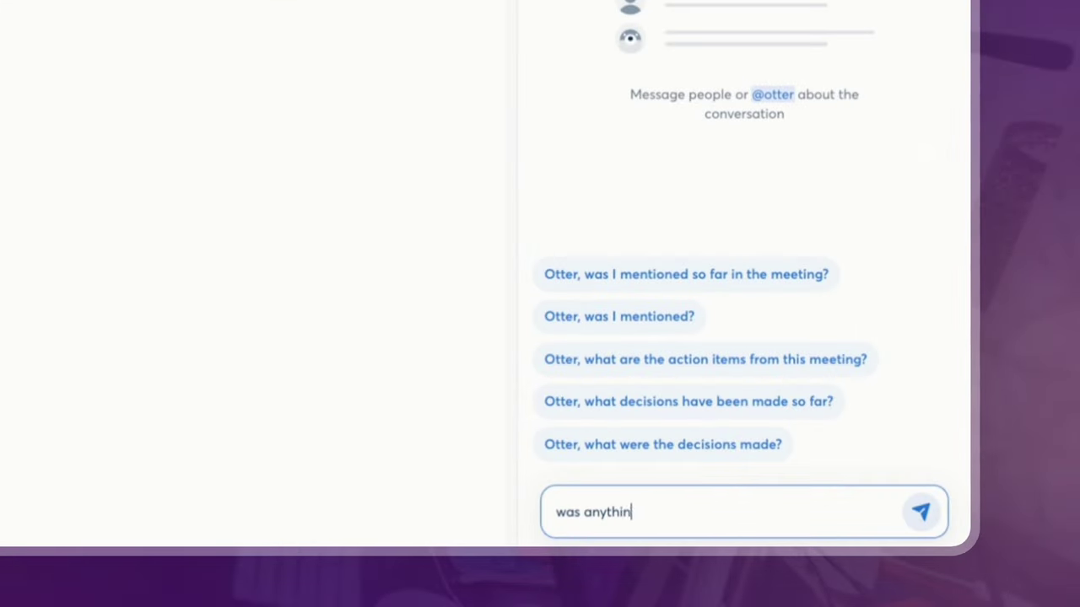
- Finish the brainstorming question in Otter's chat and send it to the assistant
{"action": "type", "text": "orming?"}
{"action": "key", "text": "Return"}
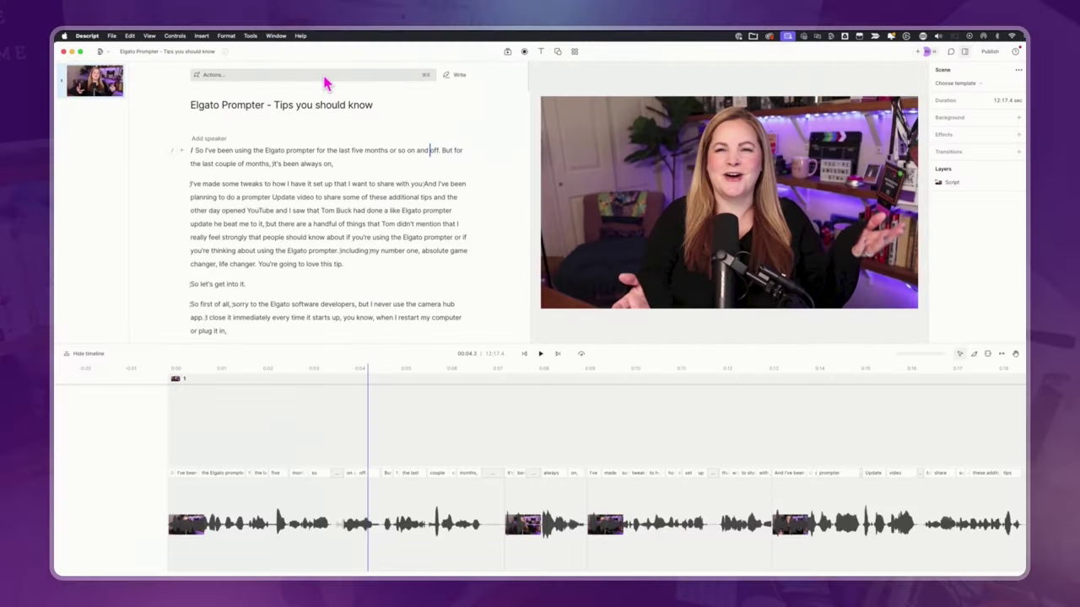
- Ask Descript's AI 'was there anything…' about reading from a teleprompter in the script
{"action": "left_click", "coordinate": [369, 286]}
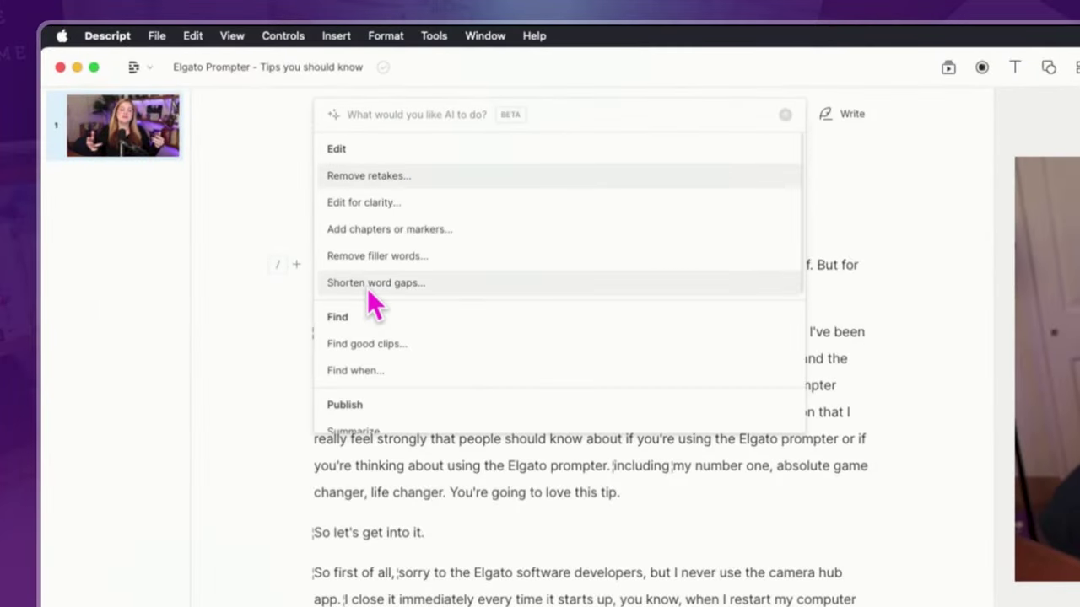
{"action": "type", "text": "was there anythi"}
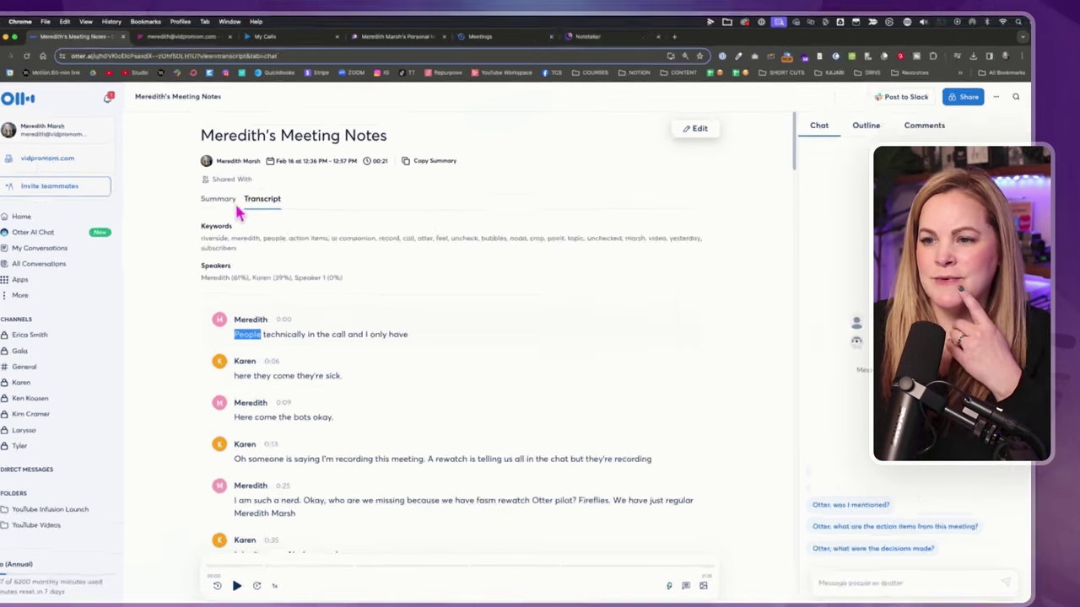
- Switch the Otter note to Summary, then select and scroll through the summary paragraph
{"action": "left_click", "coordinate": [236, 204]}
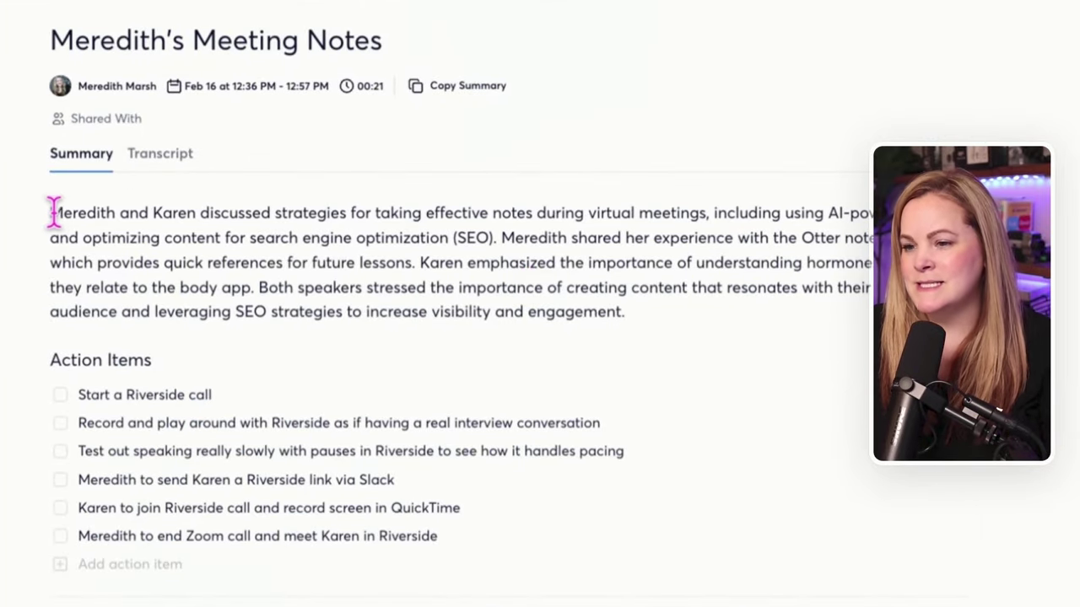
{"action": "left_click_drag", "start_coordinate": [53, 213], "coordinate": [628, 295]}
{"action": "scroll", "coordinate": [521, 424], "scroll_direction": "down", "scroll_amount": 5}
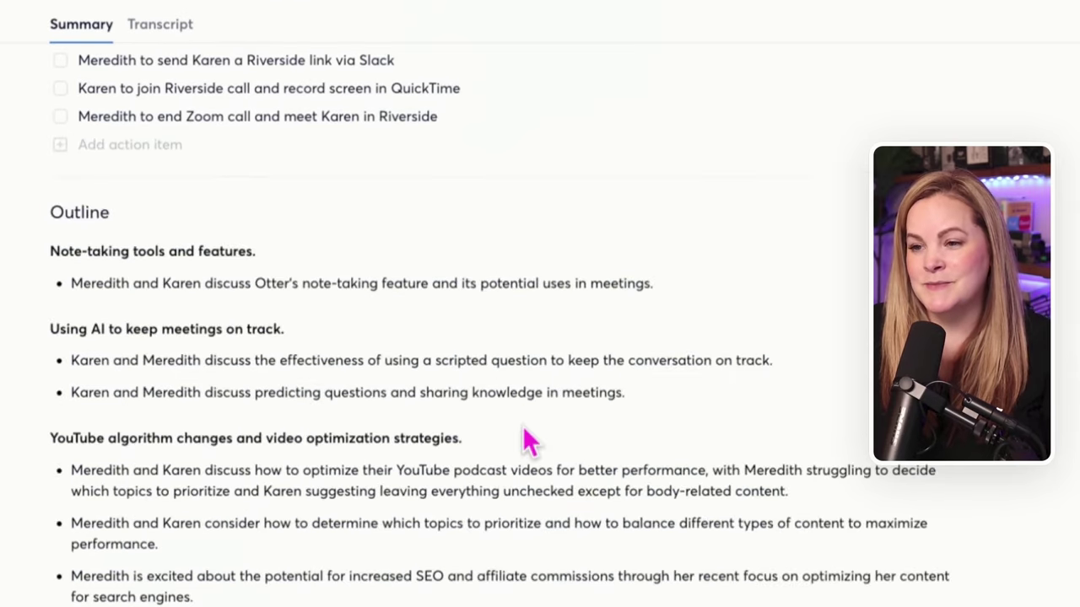
{"action": "scroll", "coordinate": [522, 425], "scroll_direction": "down", "scroll_amount": 2}
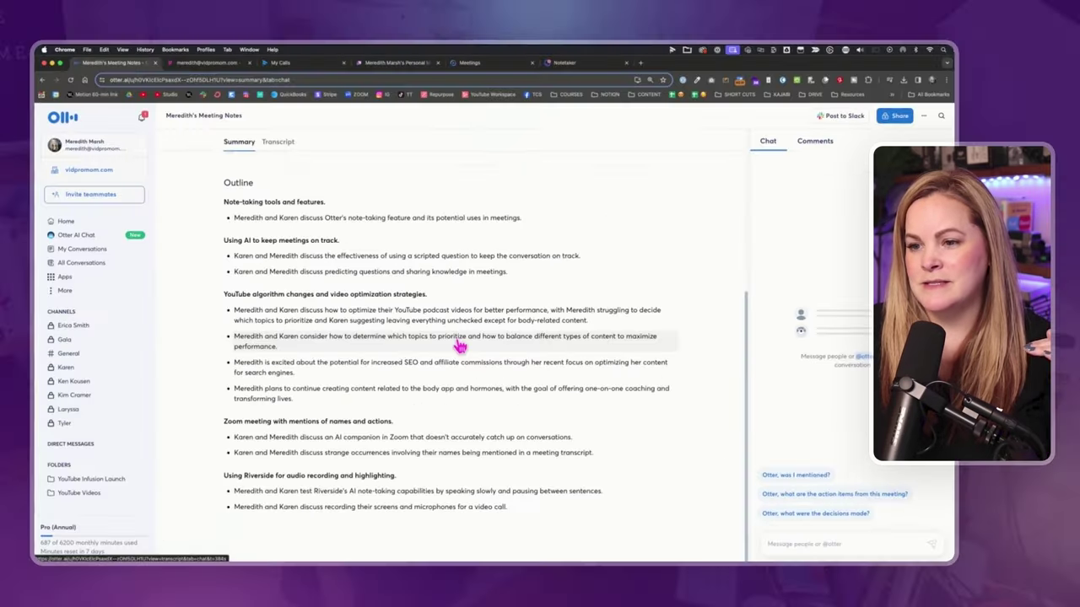
{"action": "scroll", "coordinate": [460, 344], "scroll_direction": "up", "scroll_amount": 6}
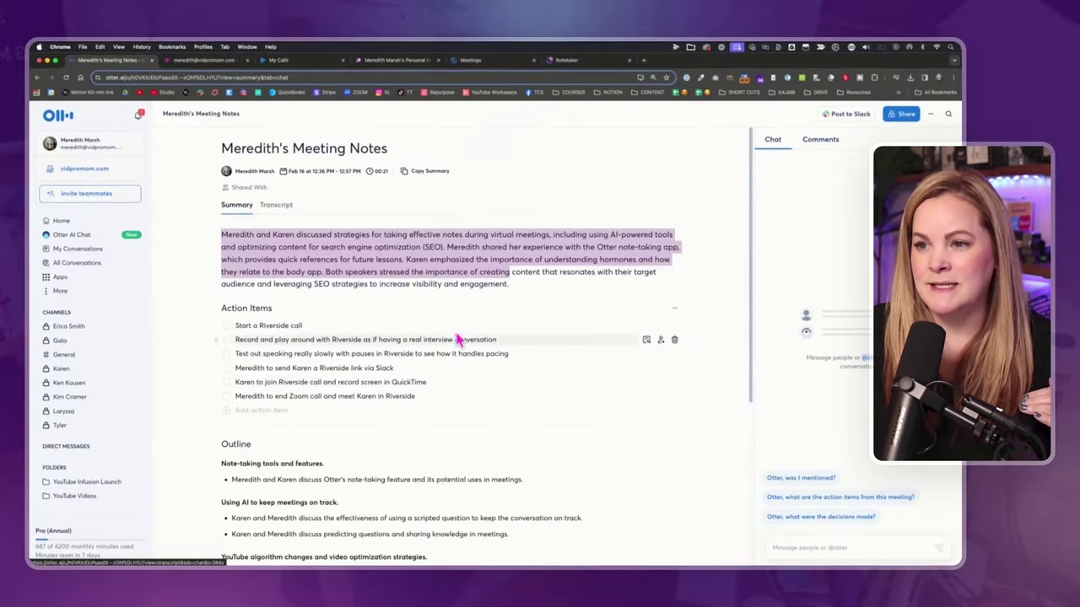
- Check the Transcript view, return to Summary, and scroll down to the action items and outline
{"action": "left_click", "coordinate": [277, 206]}
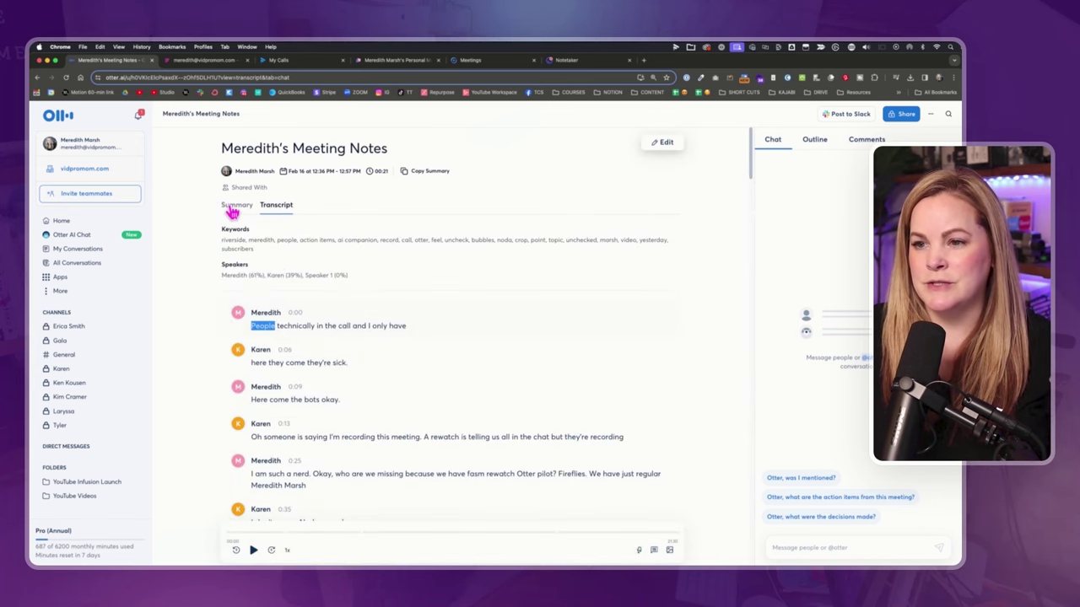
{"action": "left_click", "coordinate": [232, 210]}
{"action": "left_click", "coordinate": [337, 287]}
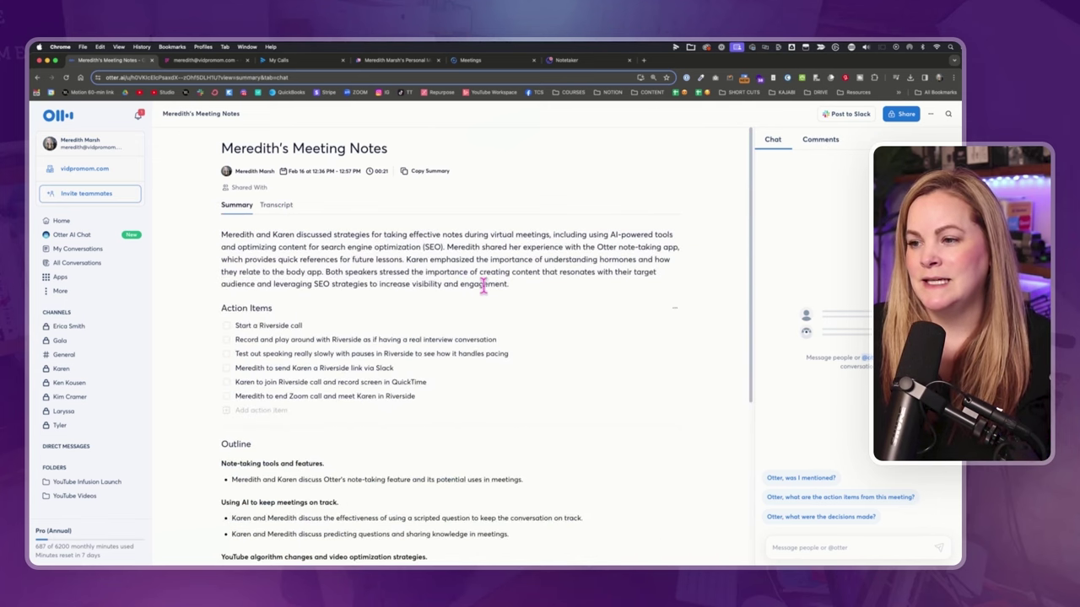
{"action": "scroll", "coordinate": [487, 284], "scroll_direction": "down", "scroll_amount": 1}
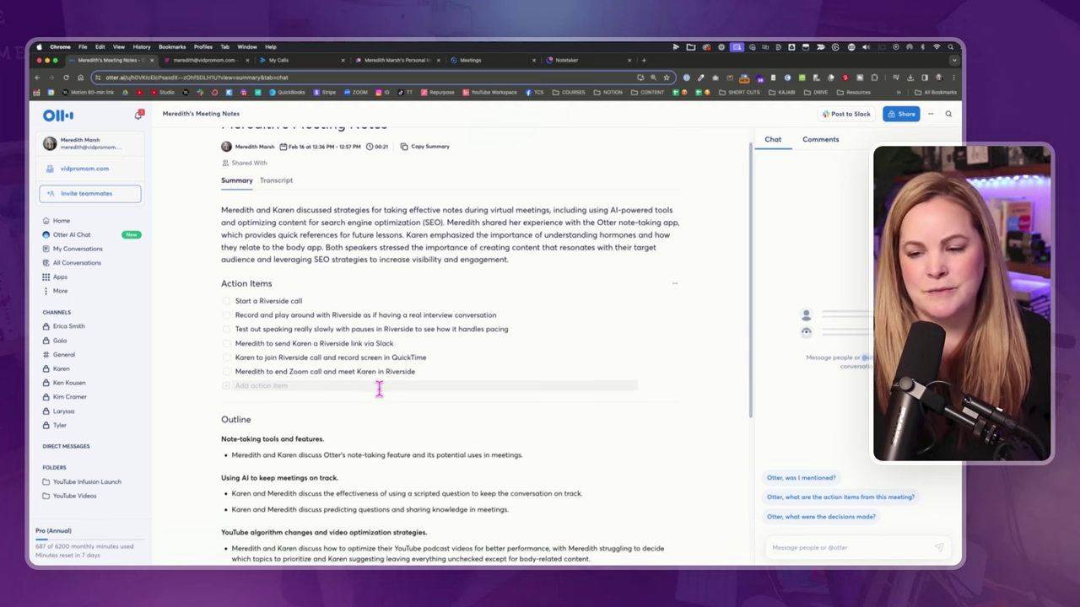
{"action": "scroll", "coordinate": [380, 392], "scroll_direction": "down", "scroll_amount": 1}
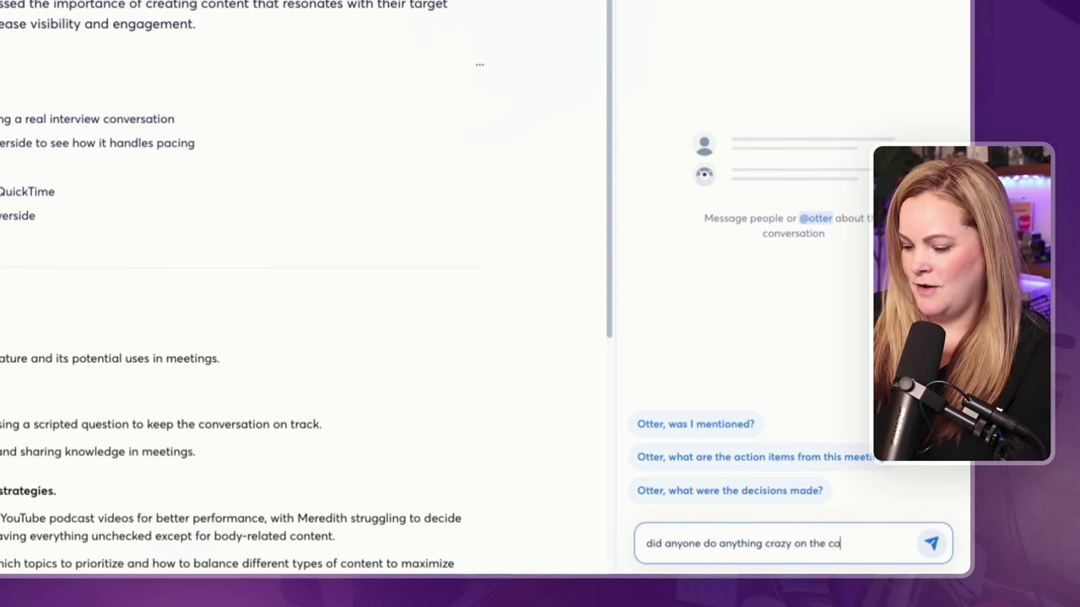
- Ask Otter whether anyone did anything crazy on the call and 'was anything mentioned about snow?', then select the first question
{"action": "key", "text": "Return"}
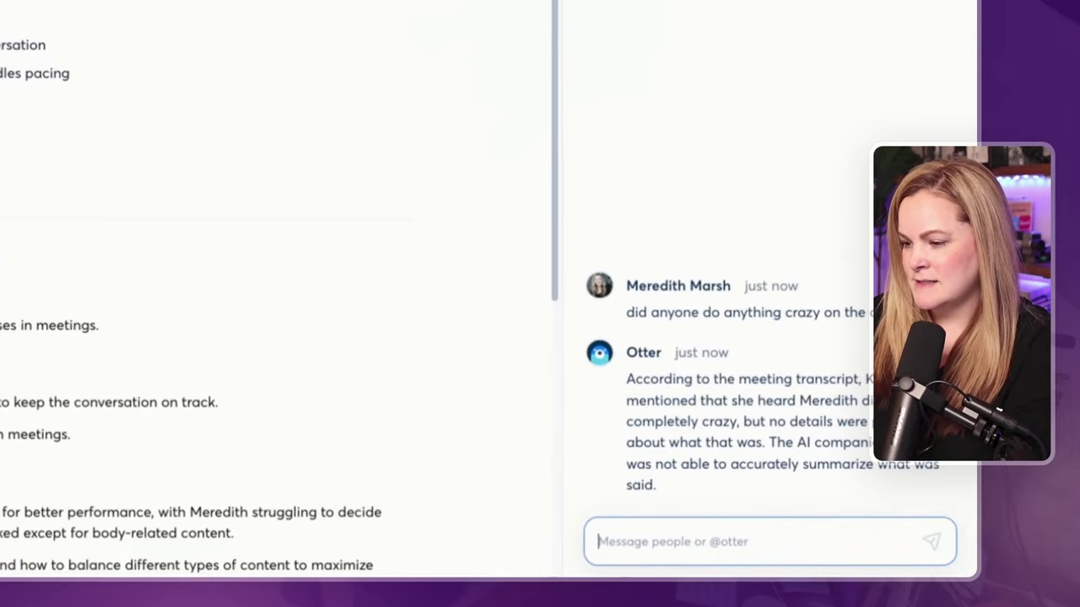
{"action": "type", "text": "was anything men"}
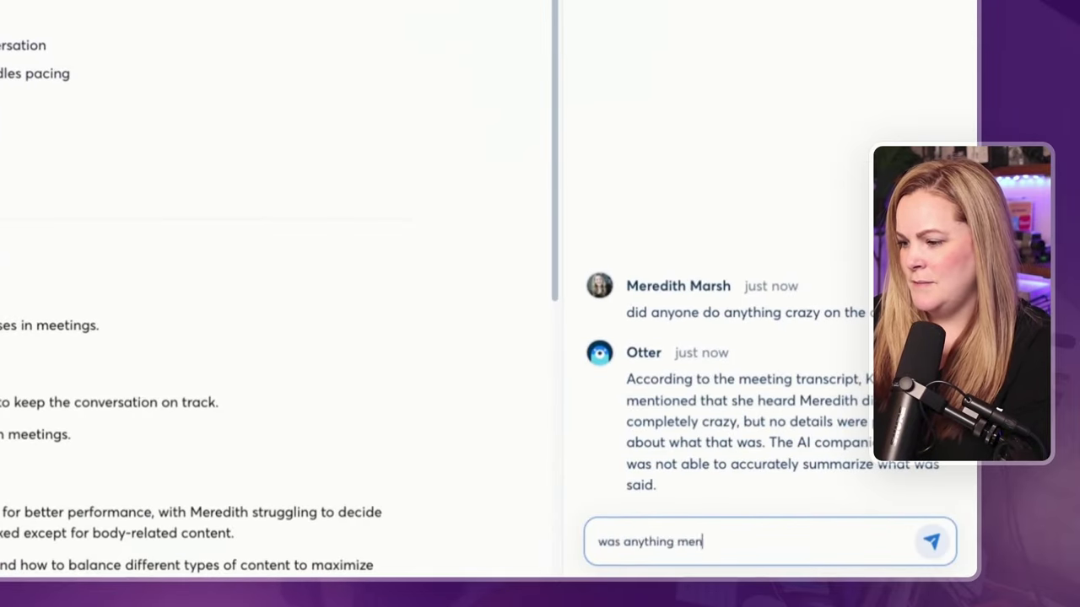
{"action": "type", "text": "tioned about snw"}
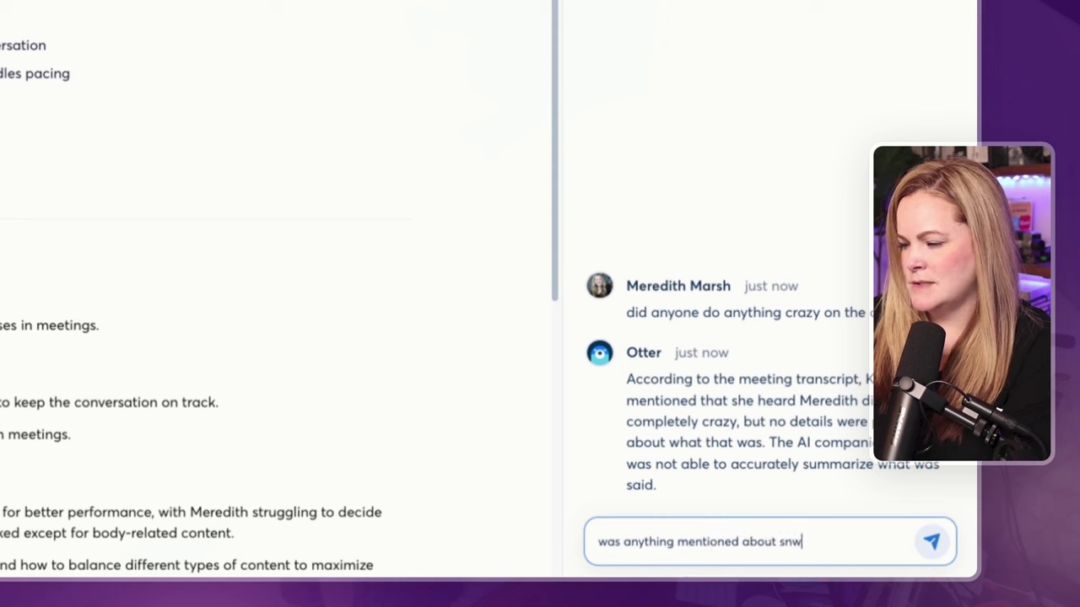
{"action": "key", "text": "BackSpace"}
{"action": "type", "text": "ow?"}
{"action": "key", "text": "Return"}
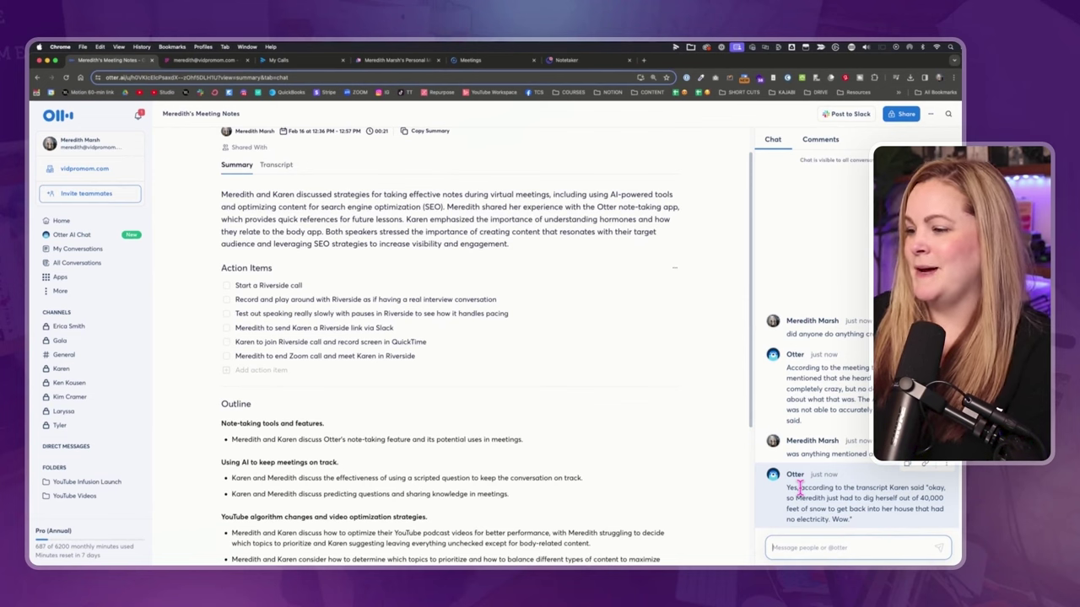
{"action": "left_click_drag", "start_coordinate": [799, 487], "coordinate": [404, 187]}
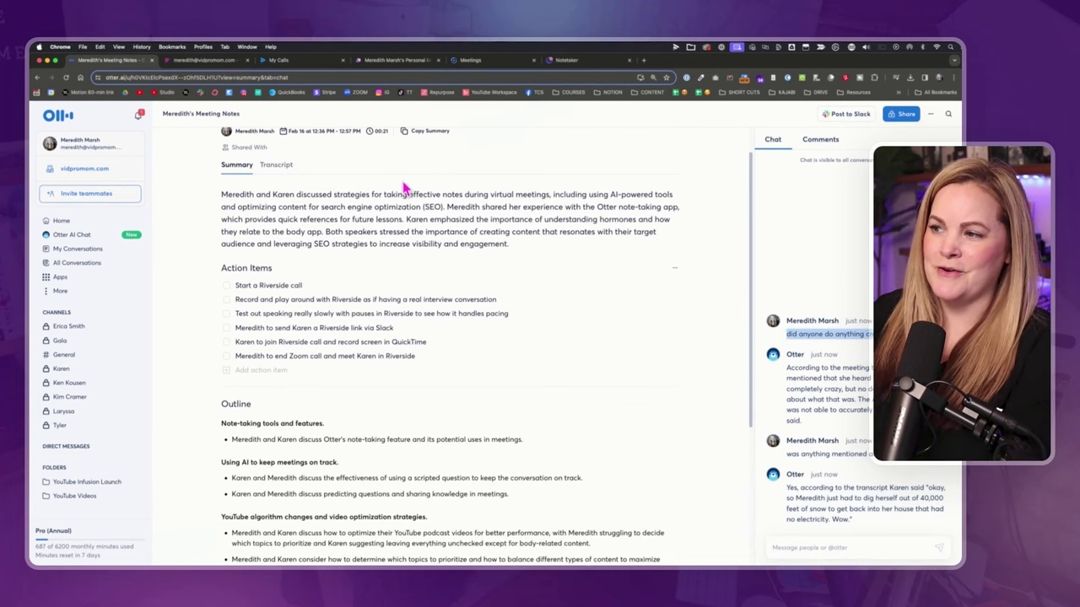
- Open the same meeting in Fireflies and scroll through its overview, action items, outline and notes
{"action": "left_click", "coordinate": [196, 60]}
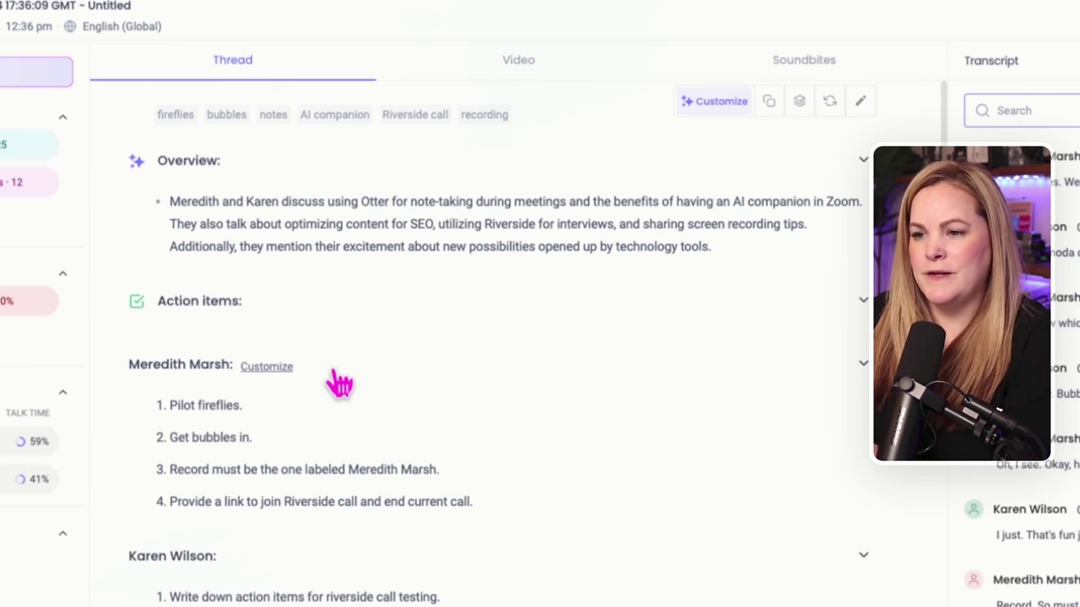
{"action": "scroll", "coordinate": [340, 383], "scroll_direction": "down", "scroll_amount": 5}
{"action": "scroll", "coordinate": [337, 379], "scroll_direction": "down", "scroll_amount": 13}
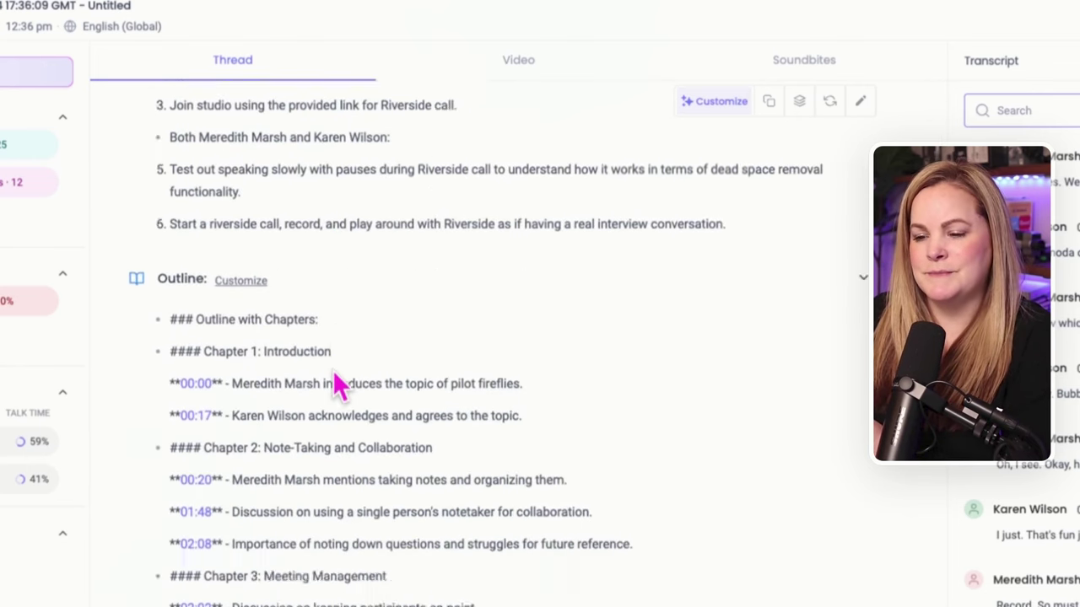
{"action": "scroll", "coordinate": [332, 365], "scroll_direction": "down", "scroll_amount": 1}
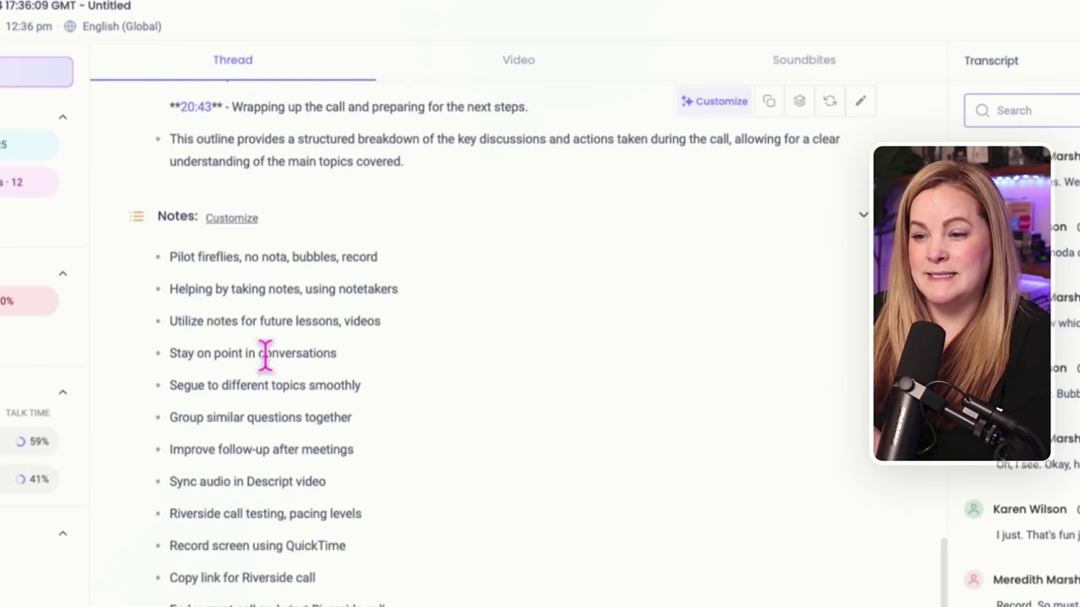
{"action": "scroll", "coordinate": [337, 363], "scroll_direction": "down", "scroll_amount": 1}
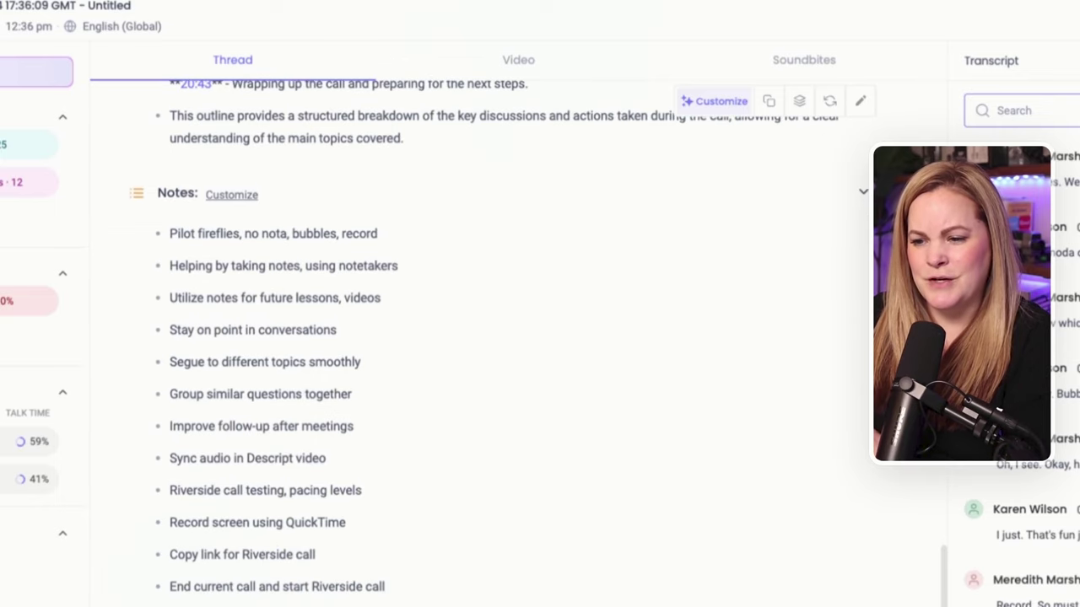
{"action": "scroll", "coordinate": [338, 363], "scroll_direction": "up", "scroll_amount": 10}
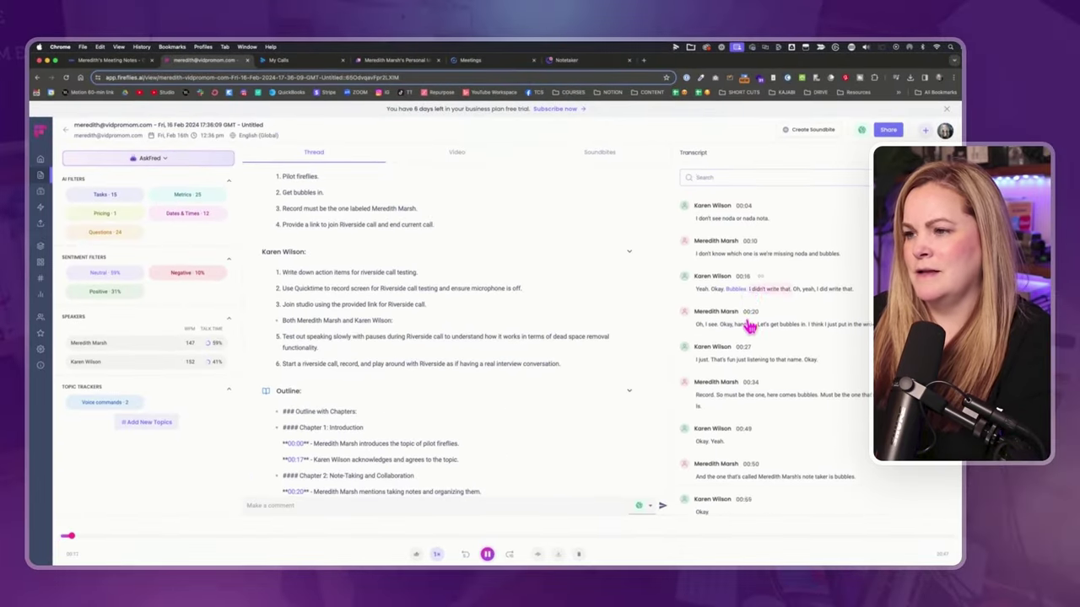
{"action": "scroll", "coordinate": [590, 359], "scroll_direction": "up", "scroll_amount": 5}
{"action": "left_click", "coordinate": [599, 152]}
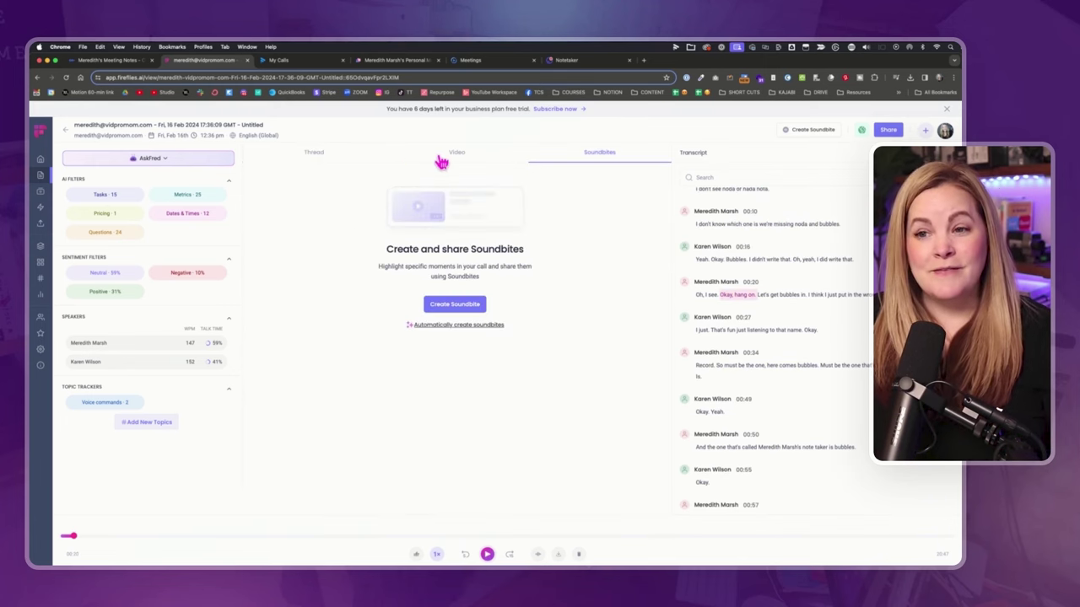
{"action": "left_click", "coordinate": [313, 155]}
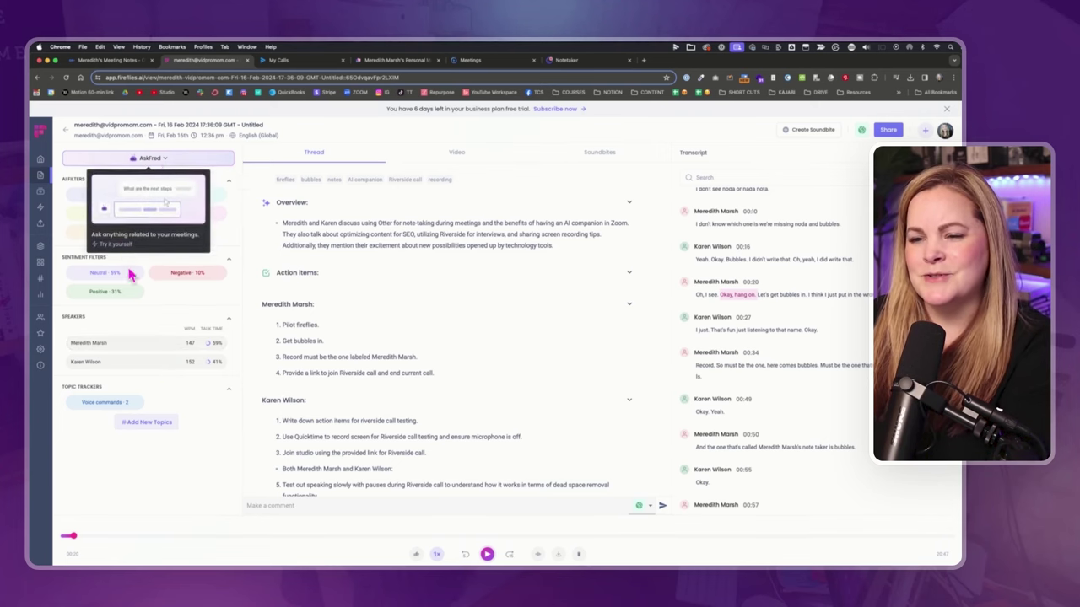
- Paste the 'anything crazy on the call' question into Fireflies' AskFred, send it, then switch to Fathom's My Calls
{"action": "left_click", "coordinate": [150, 157]}
{"action": "left_click", "coordinate": [108, 496]}
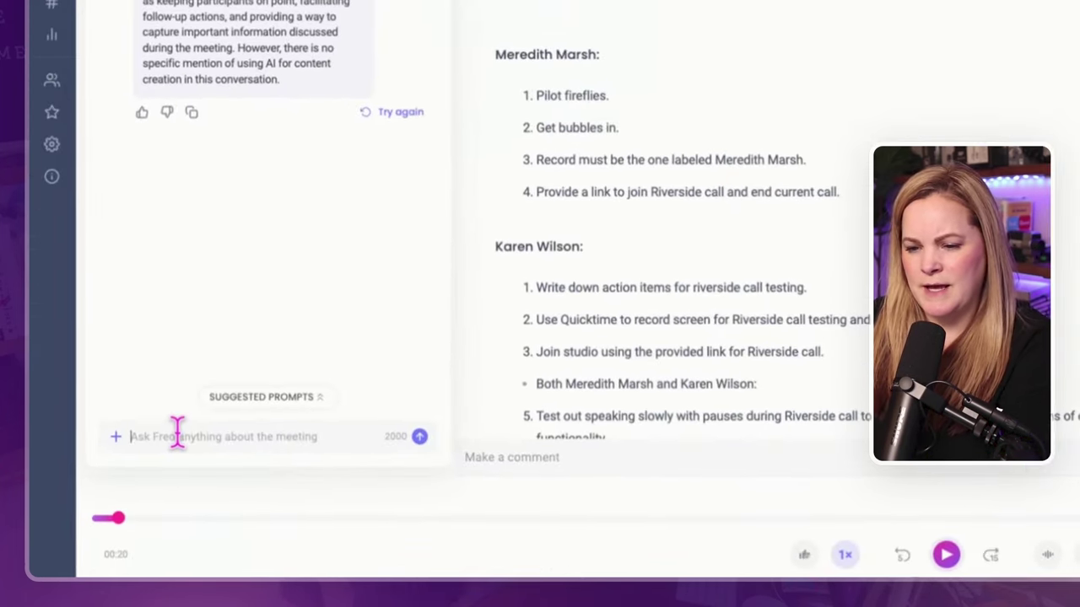
{"action": "type", "text": "did anyone do anything crazy on the call?"}
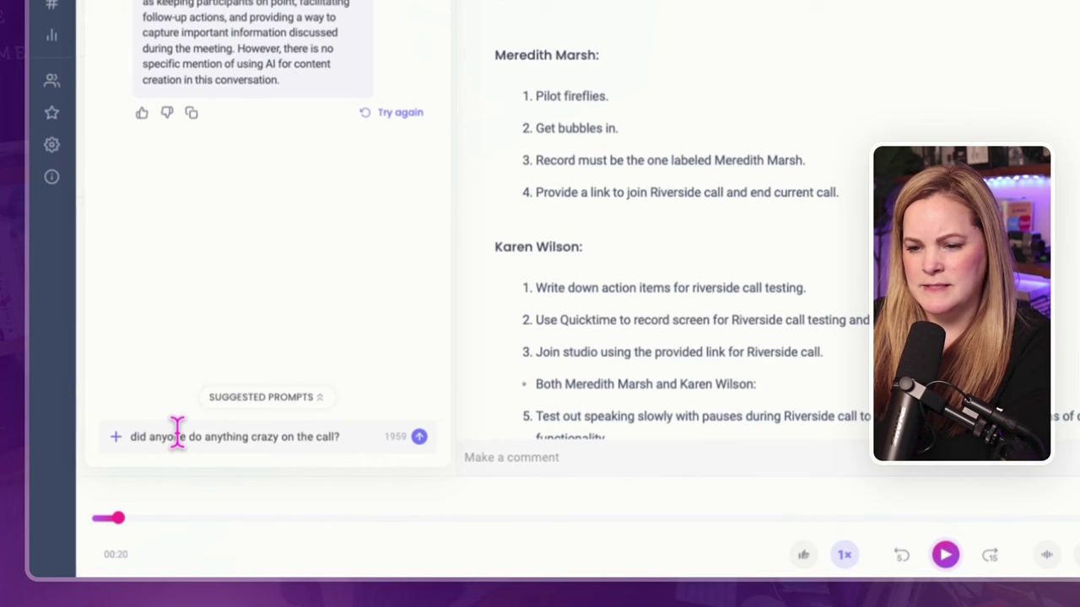
{"action": "left_click", "coordinate": [419, 436]}
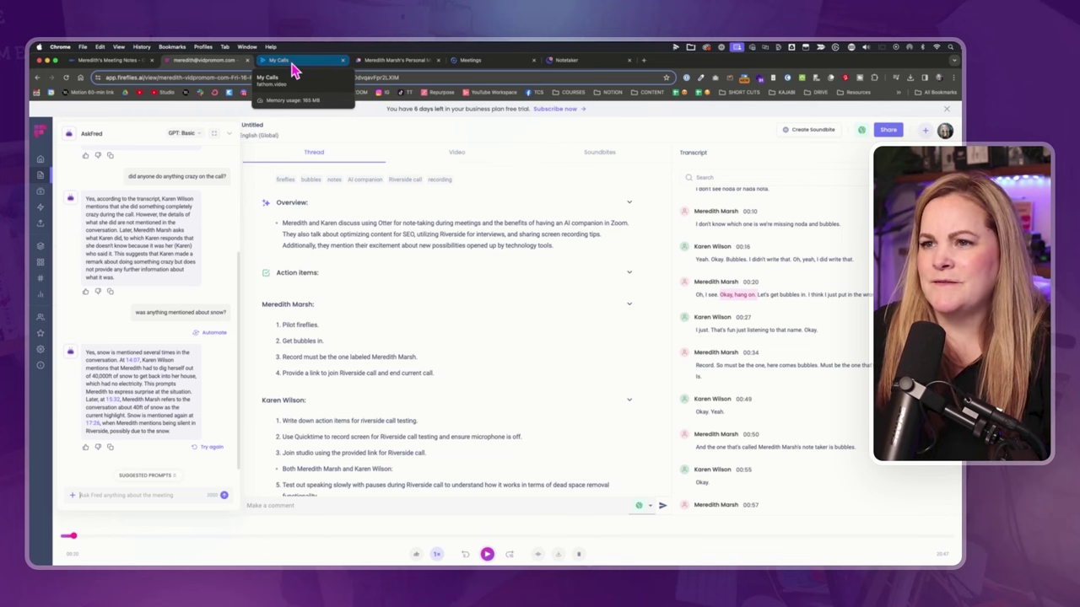
{"action": "left_click", "coordinate": [287, 61]}
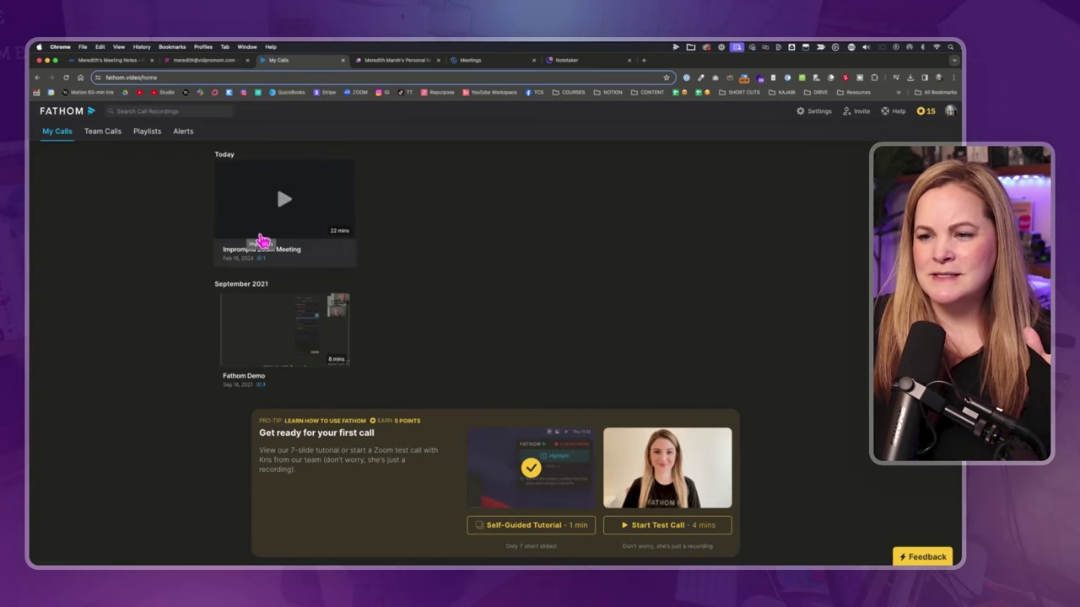
- Open the Impromptu Zoom Meeting recording in Fathom, scroll its summary, and return playback to the start
{"action": "left_click", "coordinate": [260, 235]}
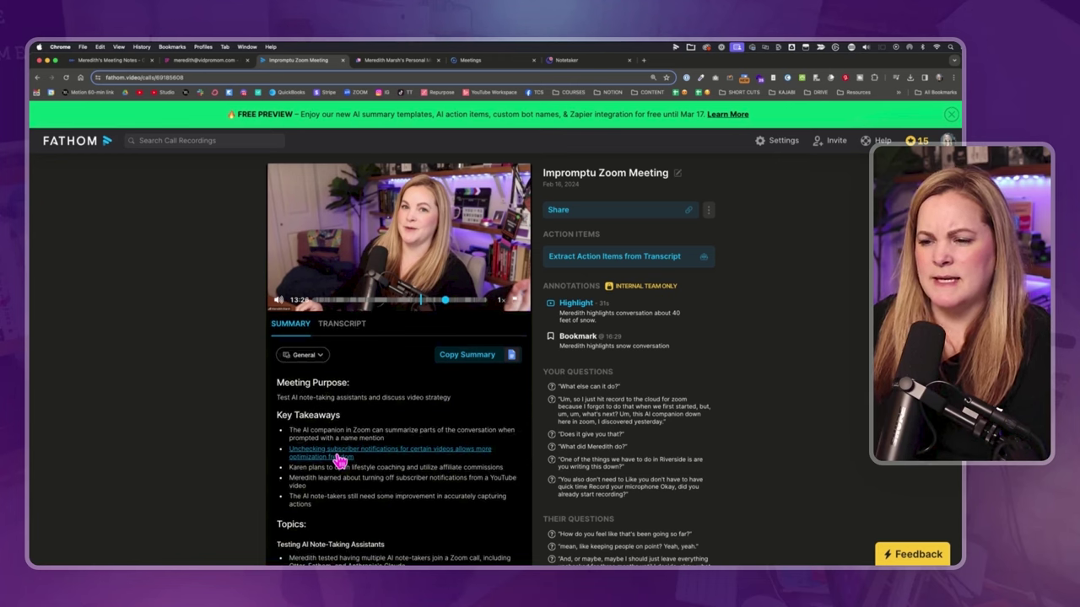
{"action": "scroll", "coordinate": [338, 460], "scroll_direction": "down", "scroll_amount": 3}
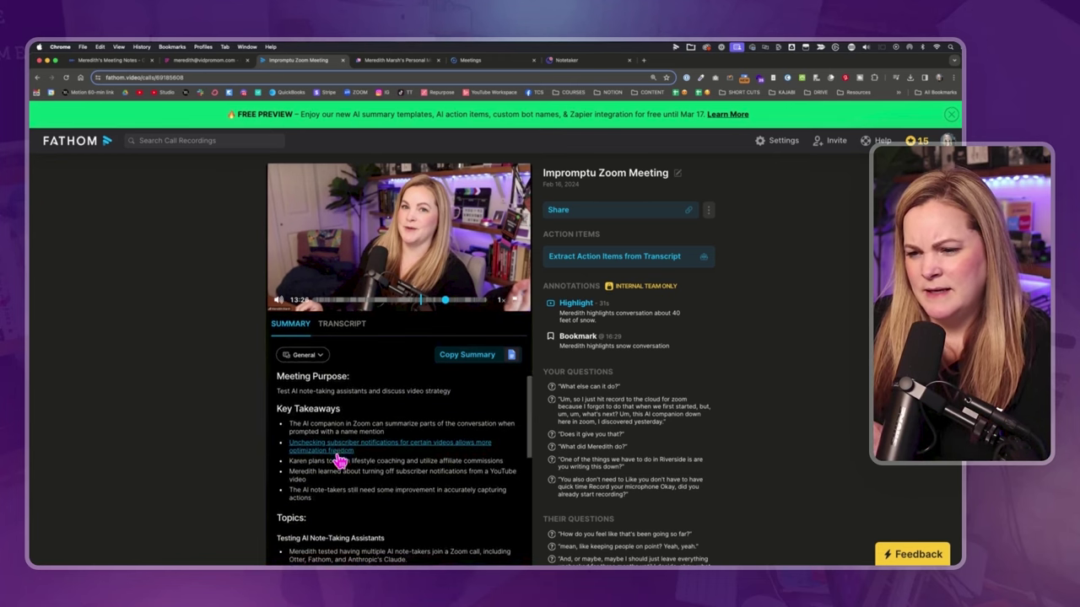
{"action": "scroll", "coordinate": [338, 460], "scroll_direction": "down", "scroll_amount": 4}
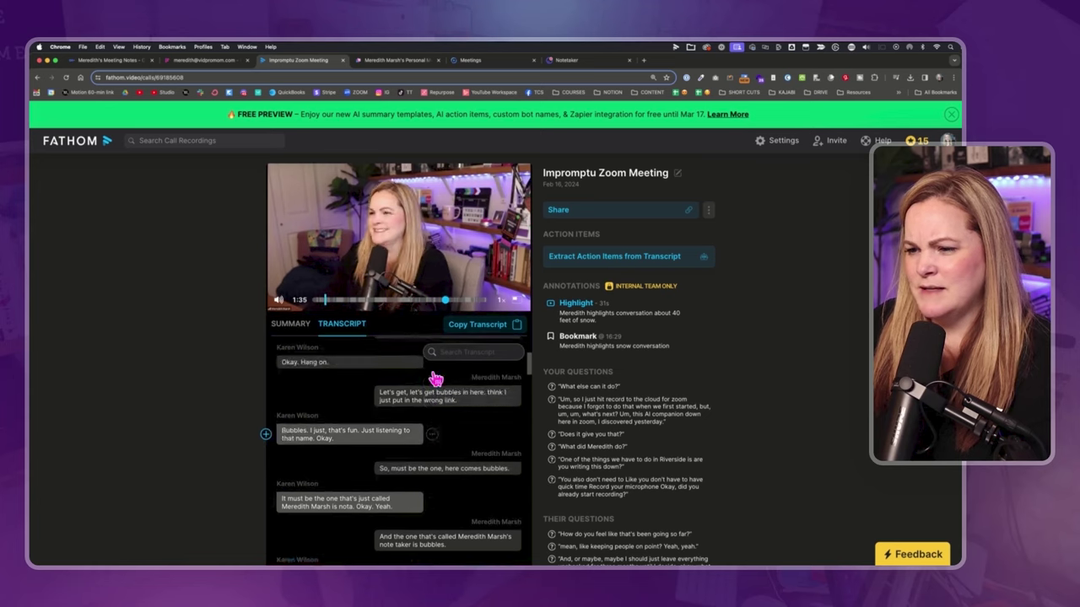
{"action": "left_click", "coordinate": [435, 378]}
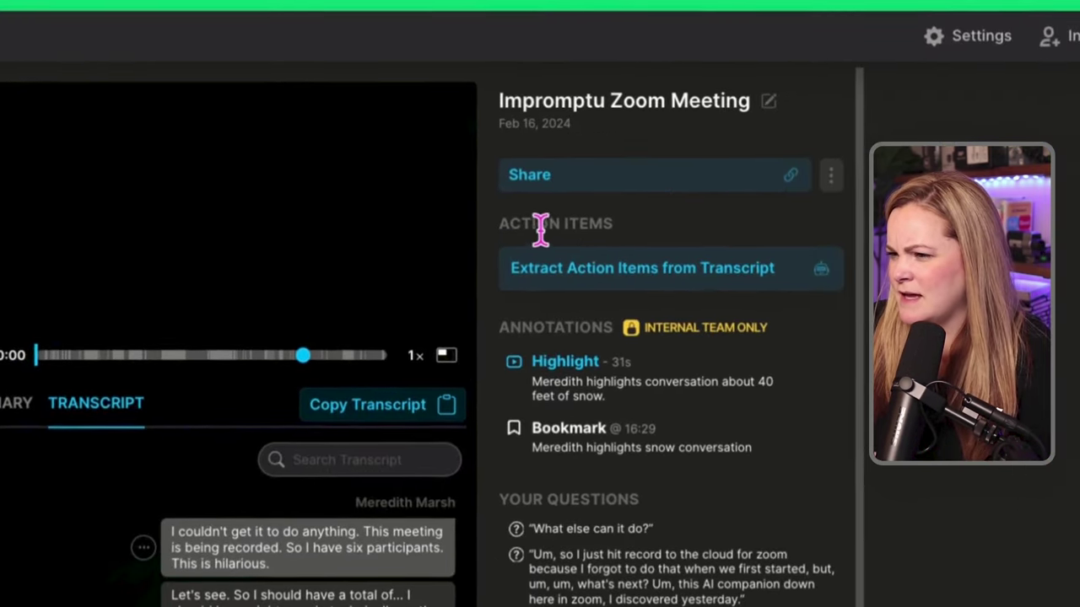
- Extract Fathom's action items from the transcript, review them, return to Summary, then move to Notta
{"action": "left_click", "coordinate": [568, 257]}
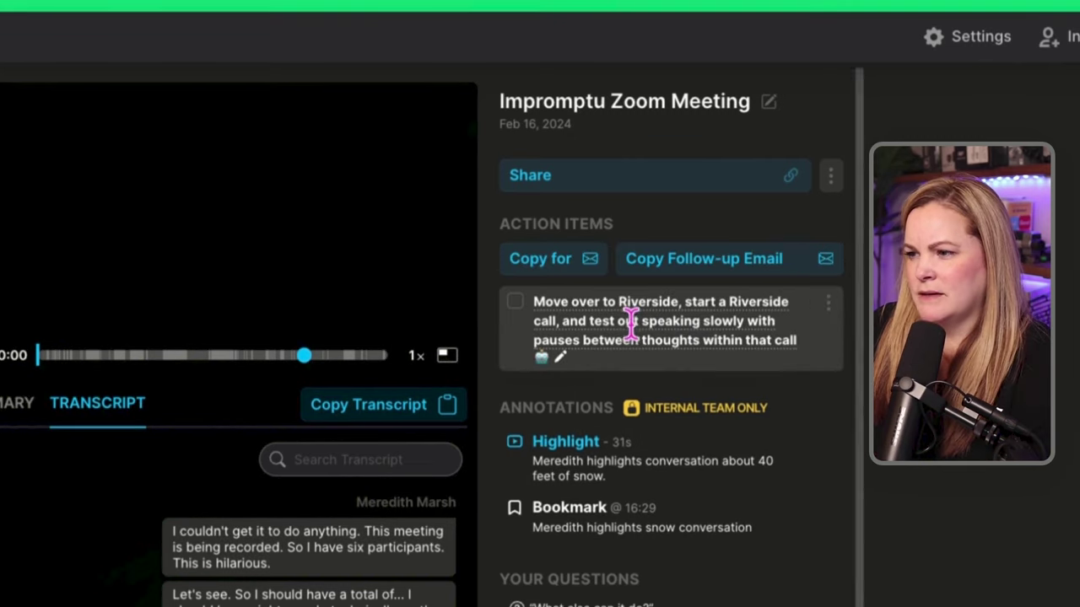
{"action": "scroll", "coordinate": [634, 329], "scroll_direction": "down", "scroll_amount": 1}
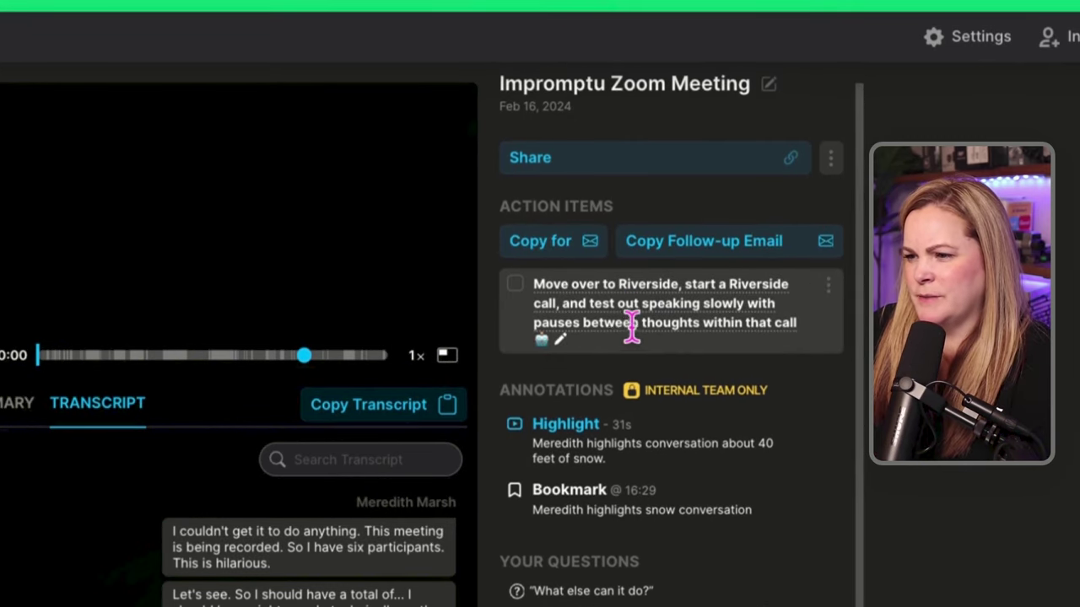
{"action": "scroll", "coordinate": [632, 313], "scroll_direction": "down", "scroll_amount": 5}
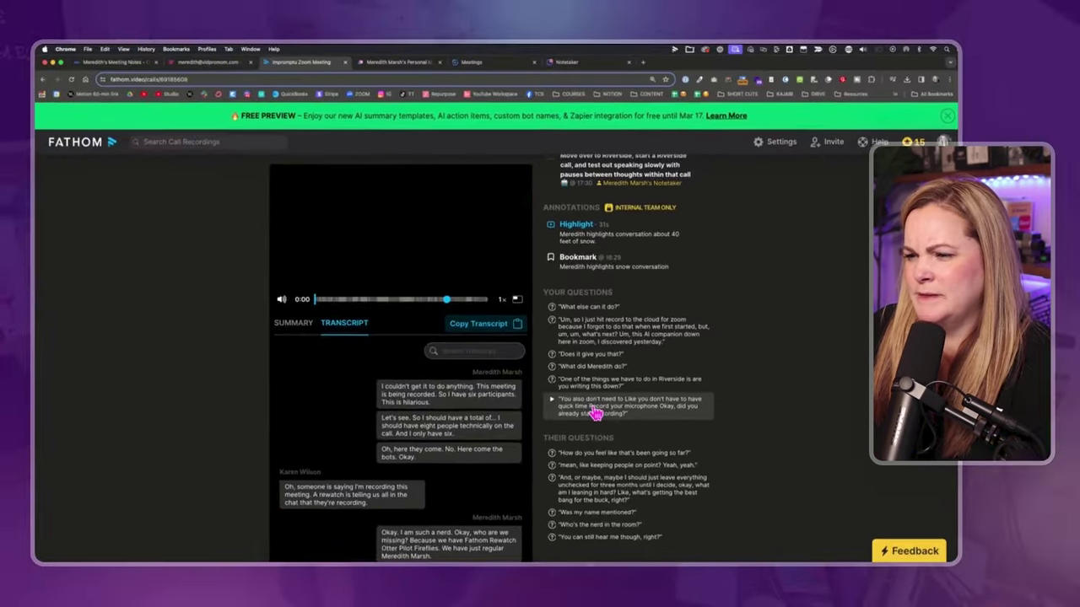
{"action": "scroll", "coordinate": [595, 413], "scroll_direction": "up", "scroll_amount": 3}
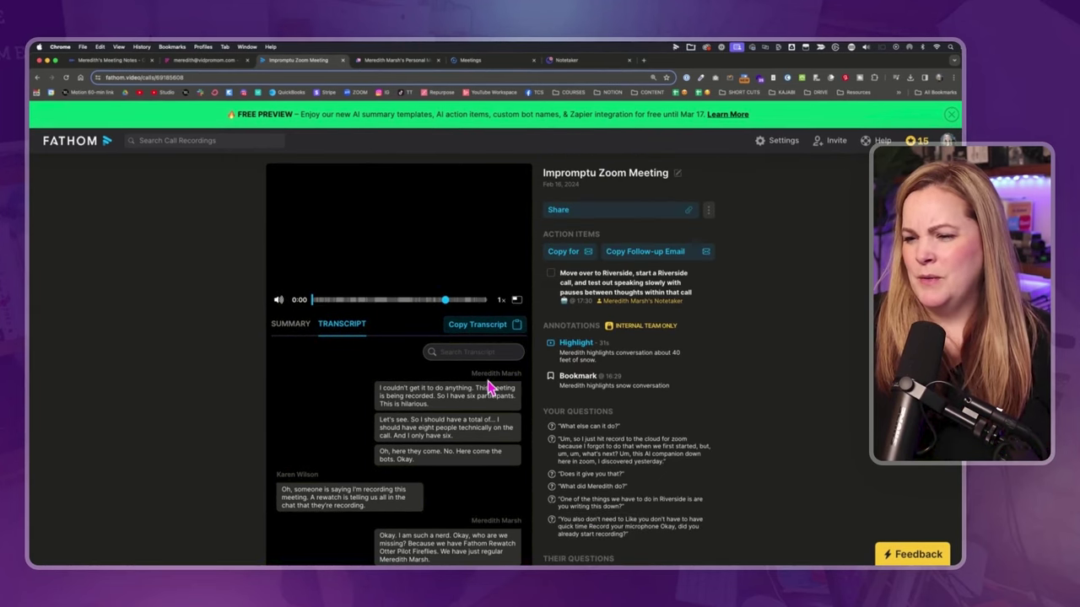
{"action": "left_click", "coordinate": [292, 326]}
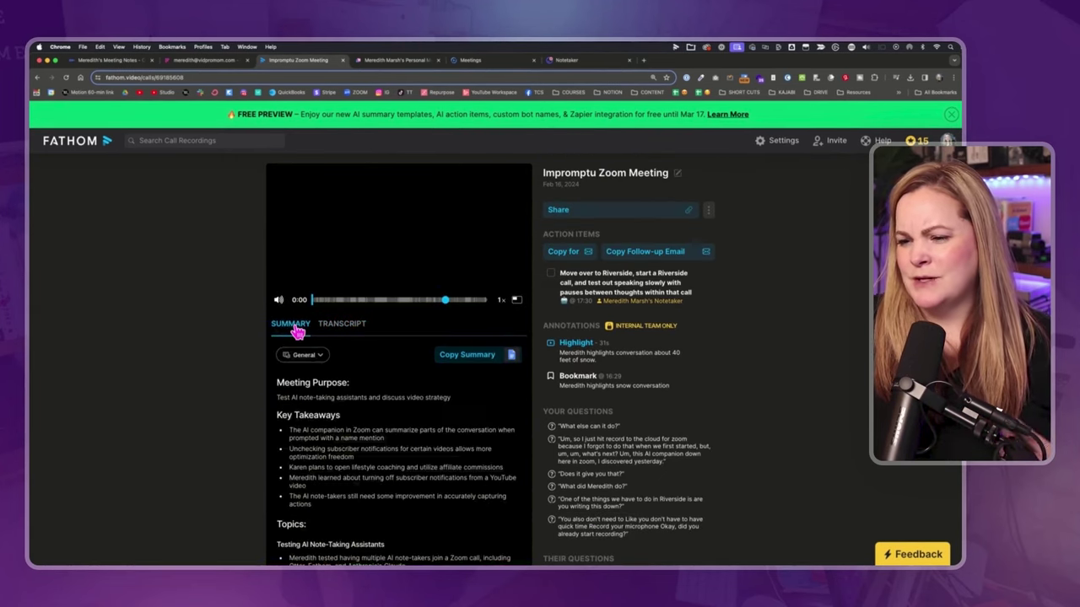
{"action": "left_click", "coordinate": [386, 60]}
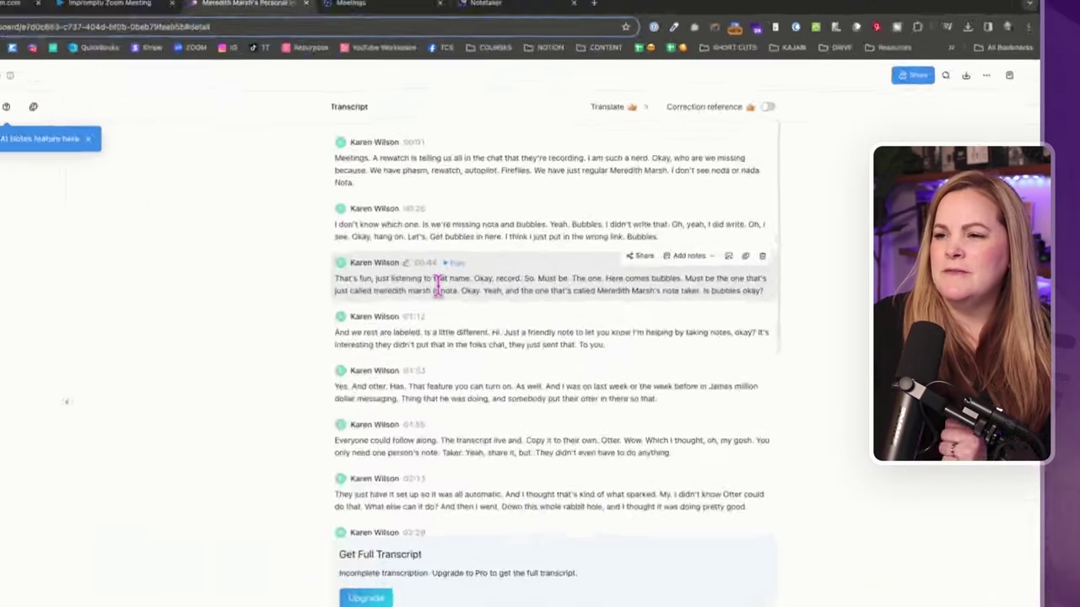
- Scroll the Notta transcript and dismiss the AI Notes tip
{"action": "scroll", "coordinate": [533, 266], "scroll_direction": "down", "scroll_amount": 4}
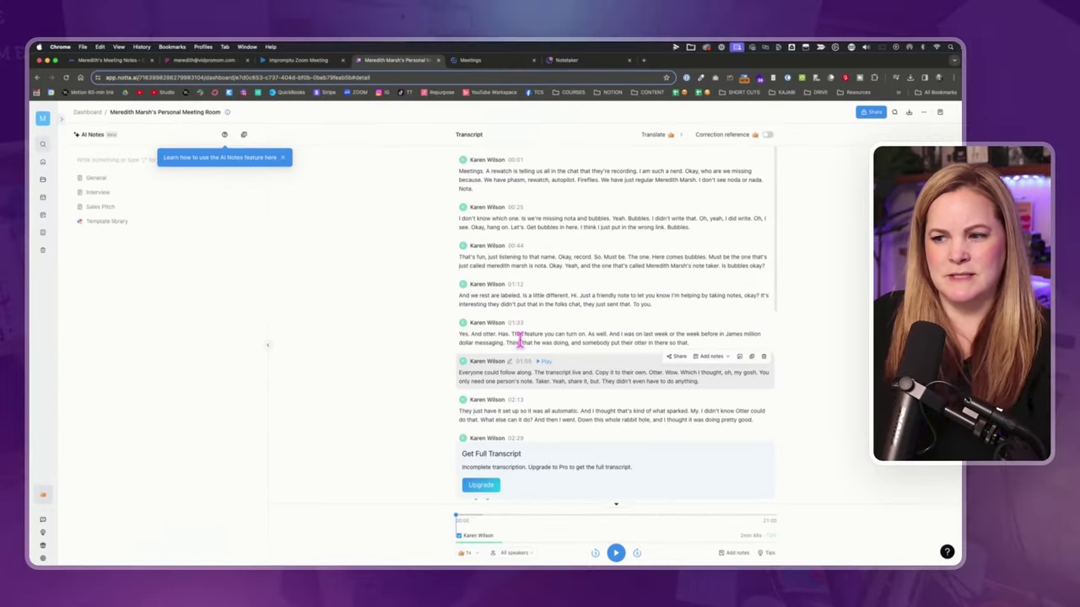
{"action": "scroll", "coordinate": [531, 354], "scroll_direction": "down", "scroll_amount": 3}
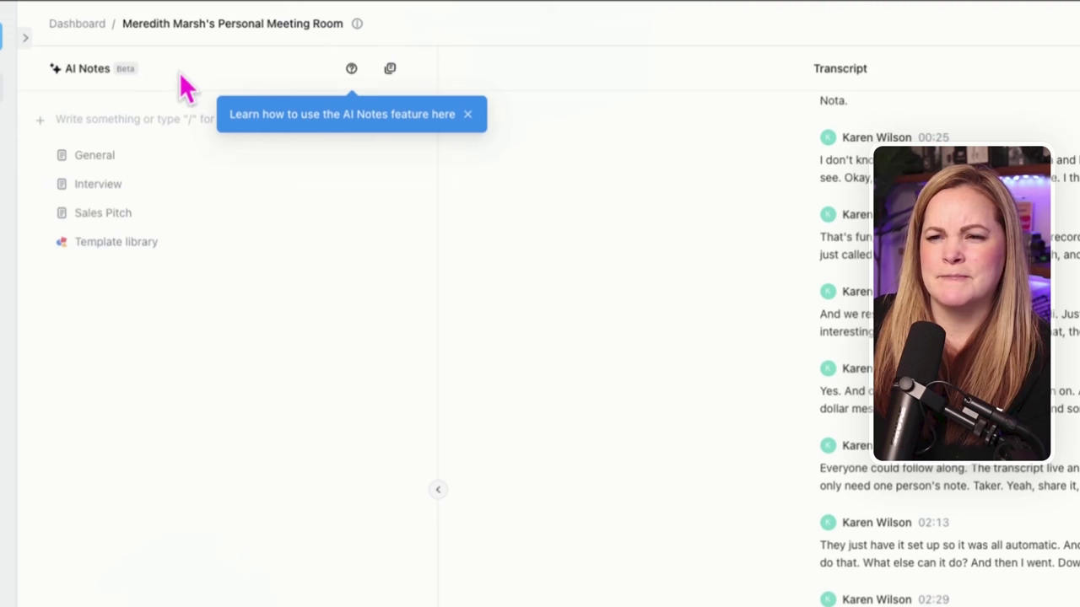
{"action": "left_click", "coordinate": [469, 116]}
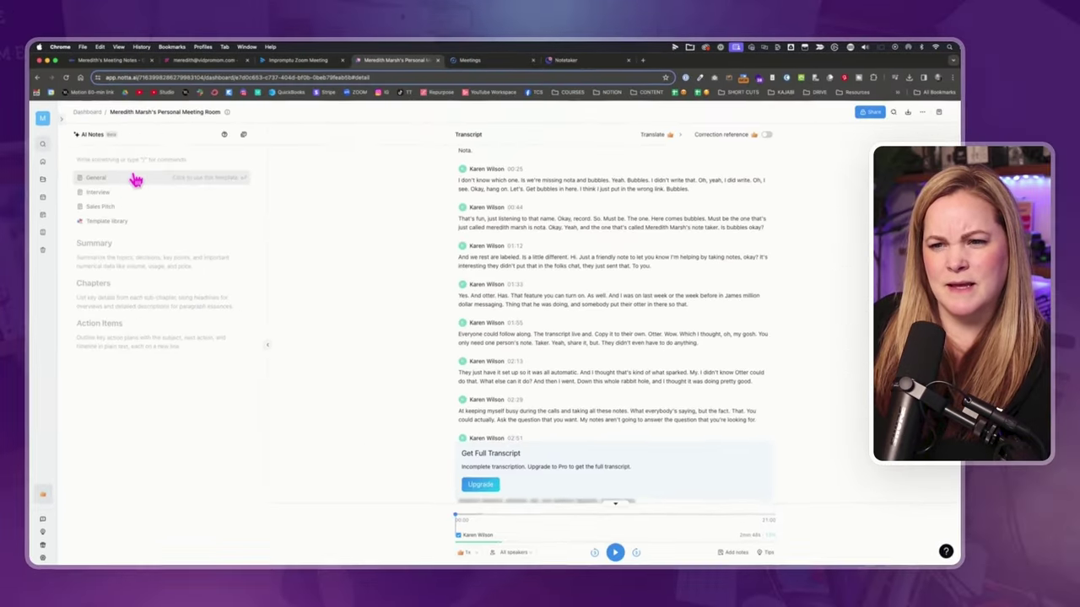
- Try the General AI-notes template, then close the Pro Plan and limited-time discount offers
{"action": "left_click", "coordinate": [98, 161]}
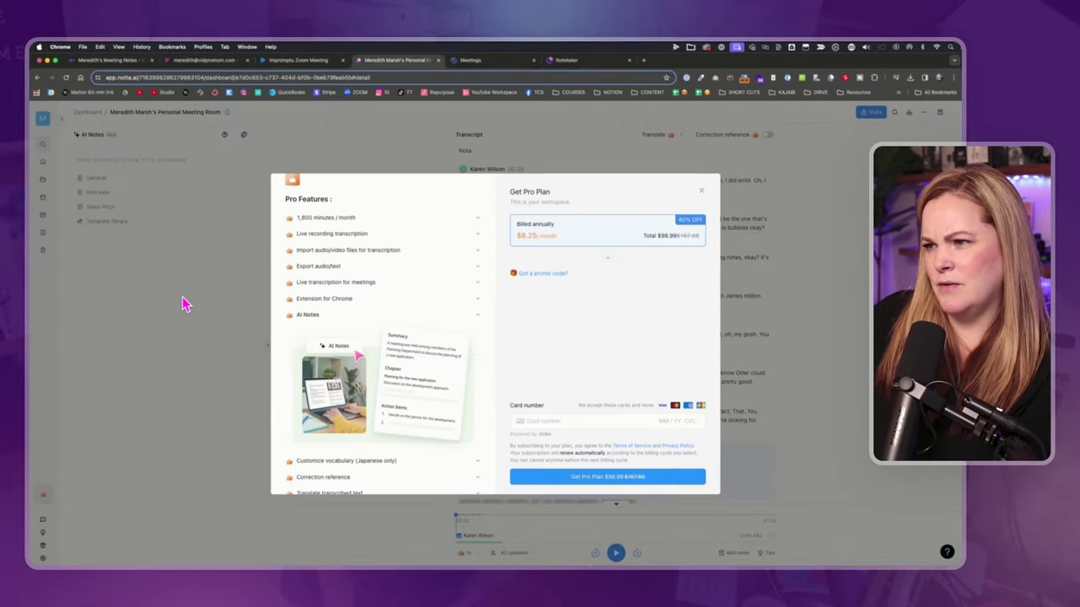
{"action": "left_click", "coordinate": [699, 193]}
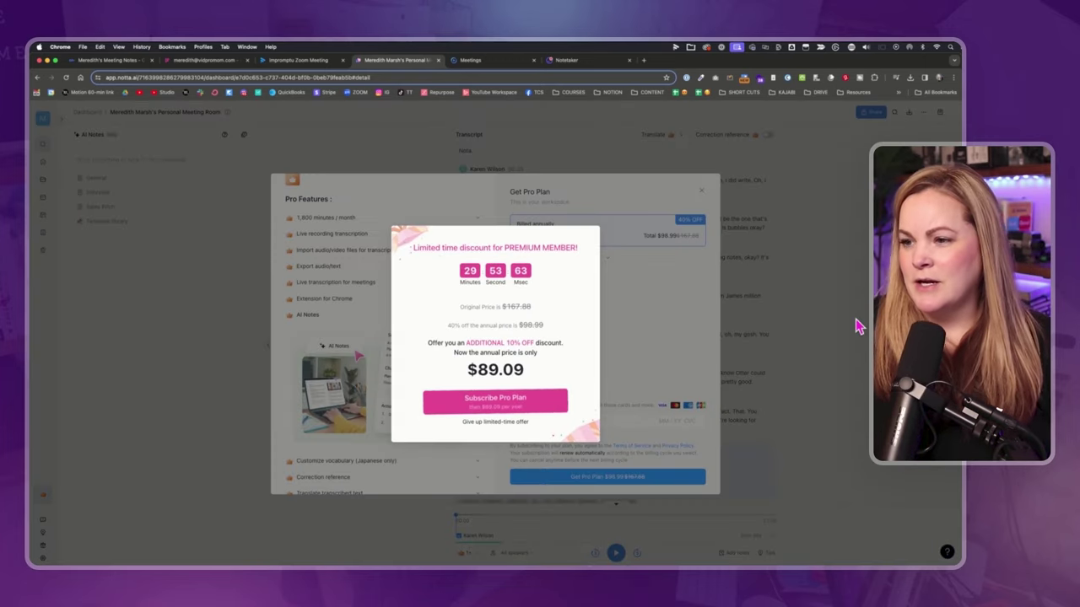
{"action": "left_click", "coordinate": [498, 423]}
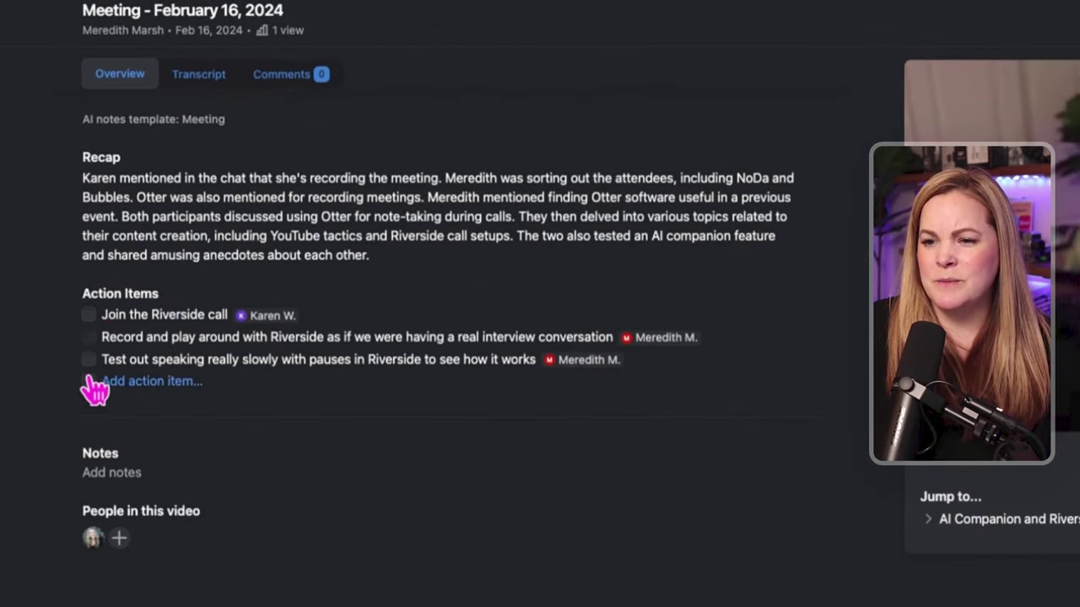
- Start adding notes in Rewatch, then skim the meeting's transcript
{"action": "left_click", "coordinate": [121, 475]}
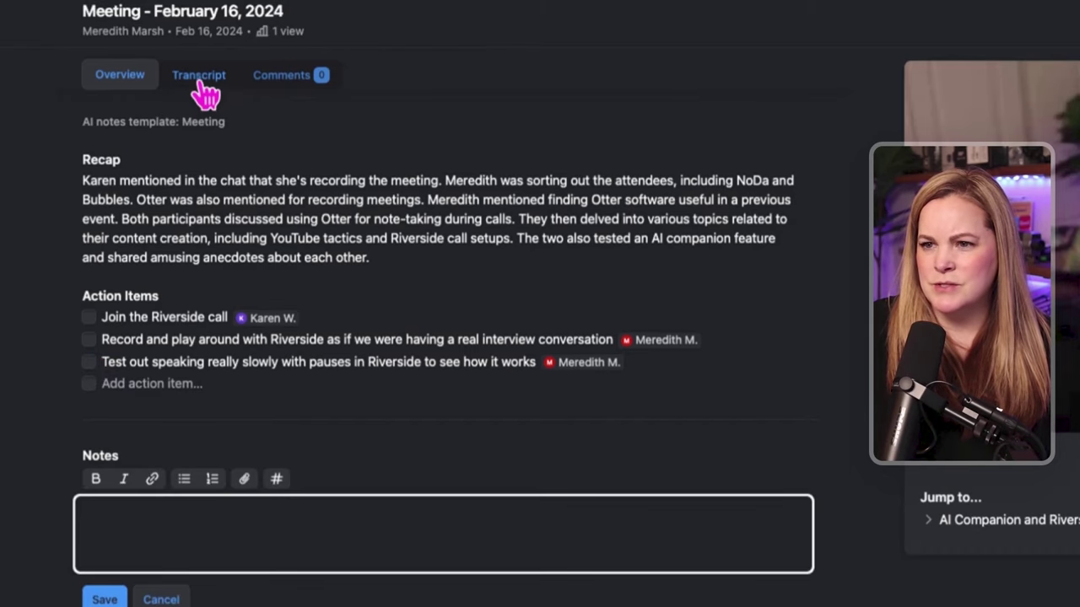
{"action": "left_click", "coordinate": [201, 81]}
{"action": "scroll", "coordinate": [278, 362], "scroll_direction": "down", "scroll_amount": 10}
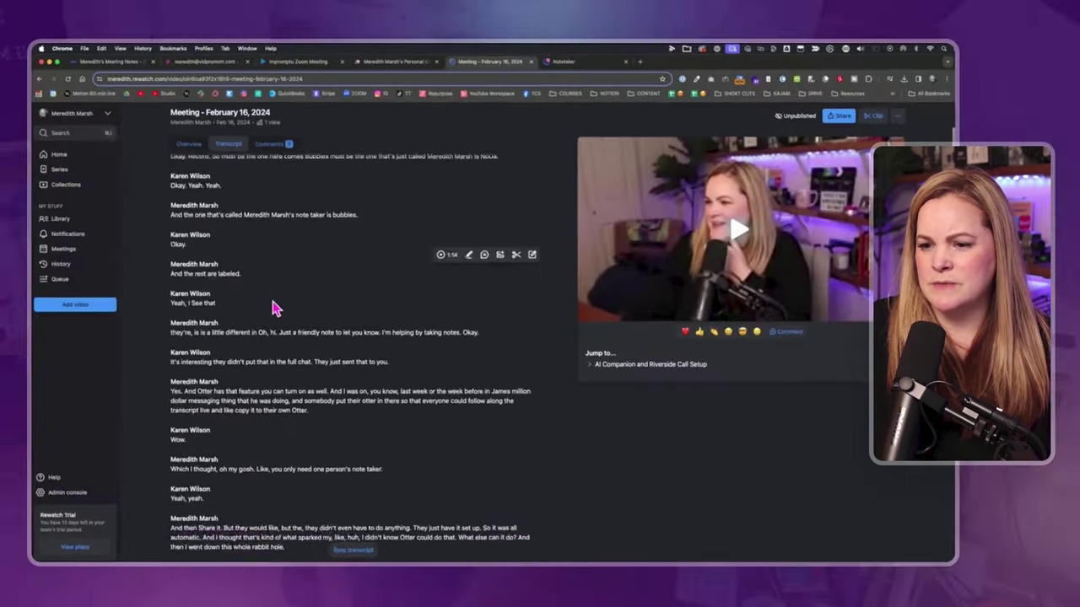
{"action": "scroll", "coordinate": [273, 310], "scroll_direction": "up", "scroll_amount": 15}
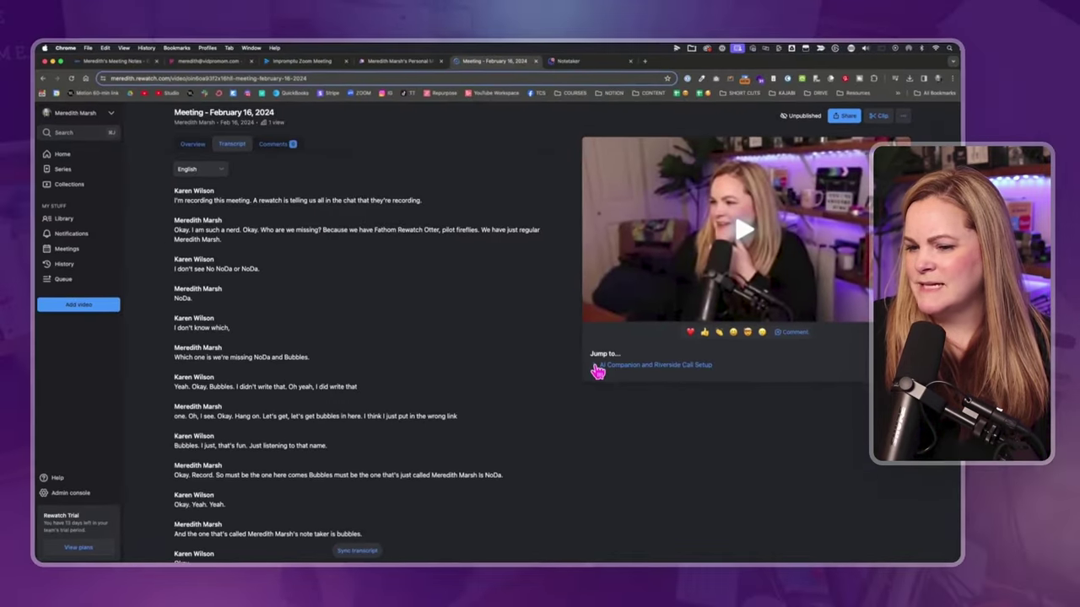
- Back on the Overview, expand the AI Companion and Riverside Call Setup chapter, then go to Bubbles
{"action": "left_click", "coordinate": [190, 147]}
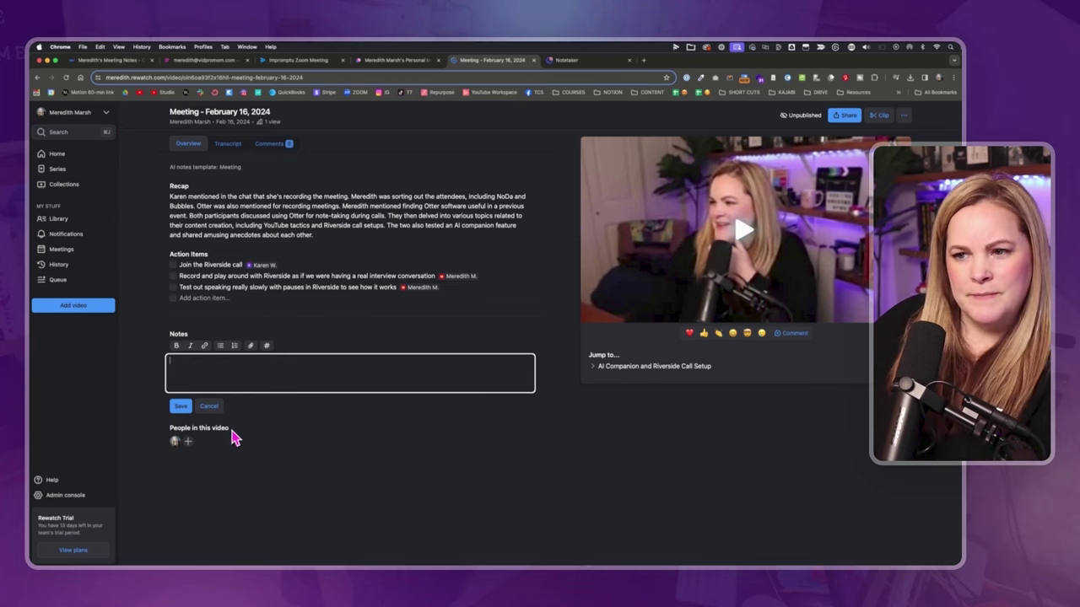
{"action": "left_click", "coordinate": [641, 366]}
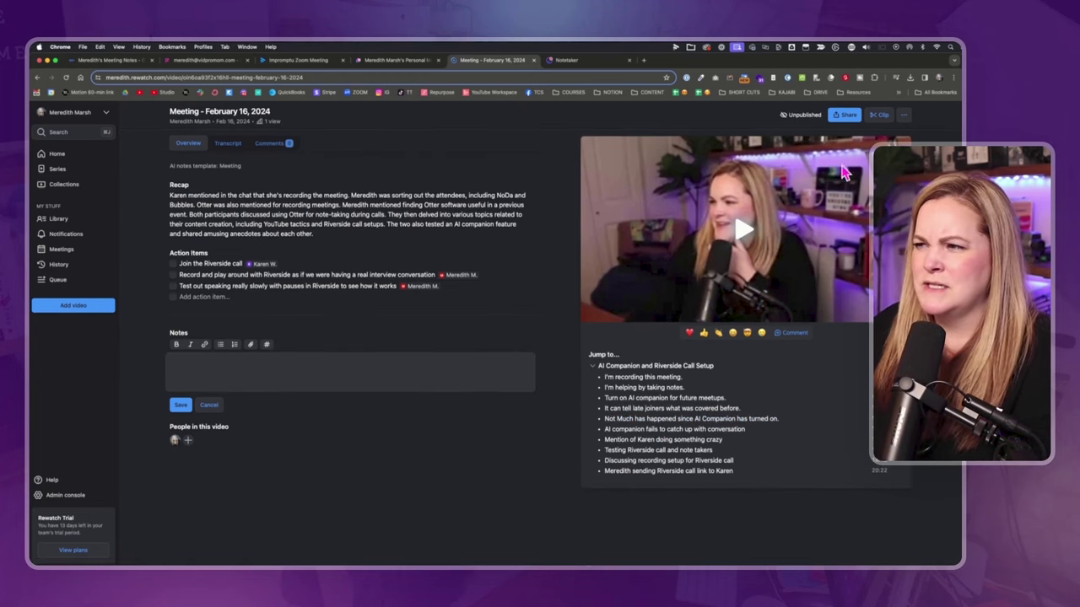
{"action": "left_click", "coordinate": [567, 61]}
- Open the recorded Zoom meeting from the Bubbles meeting list
{"action": "left_click", "coordinate": [337, 190]}
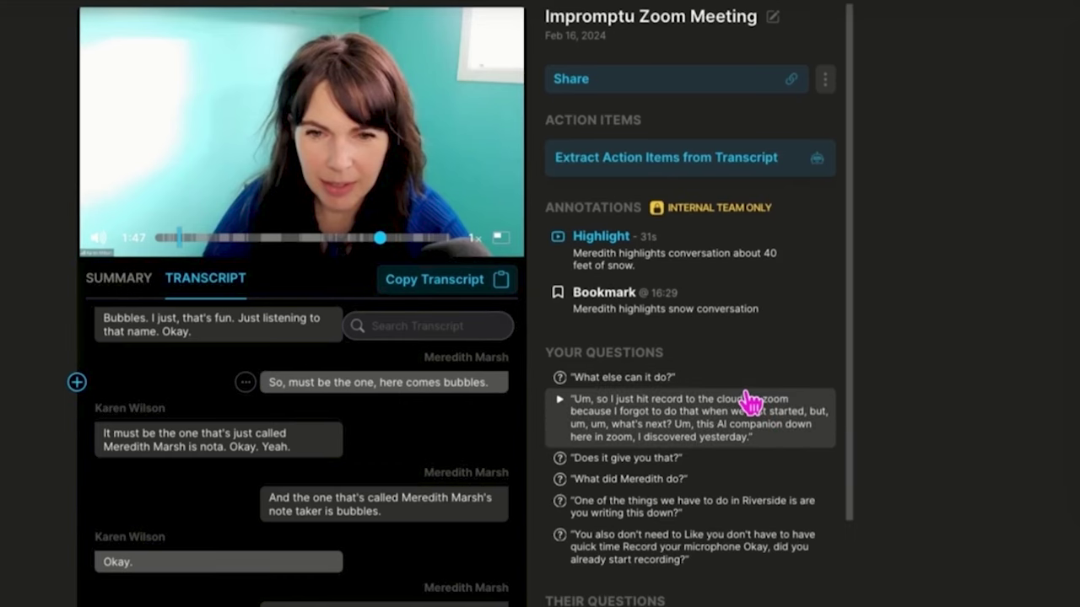
{"action": "scroll", "coordinate": [750, 403], "scroll_direction": "down", "scroll_amount": 2}
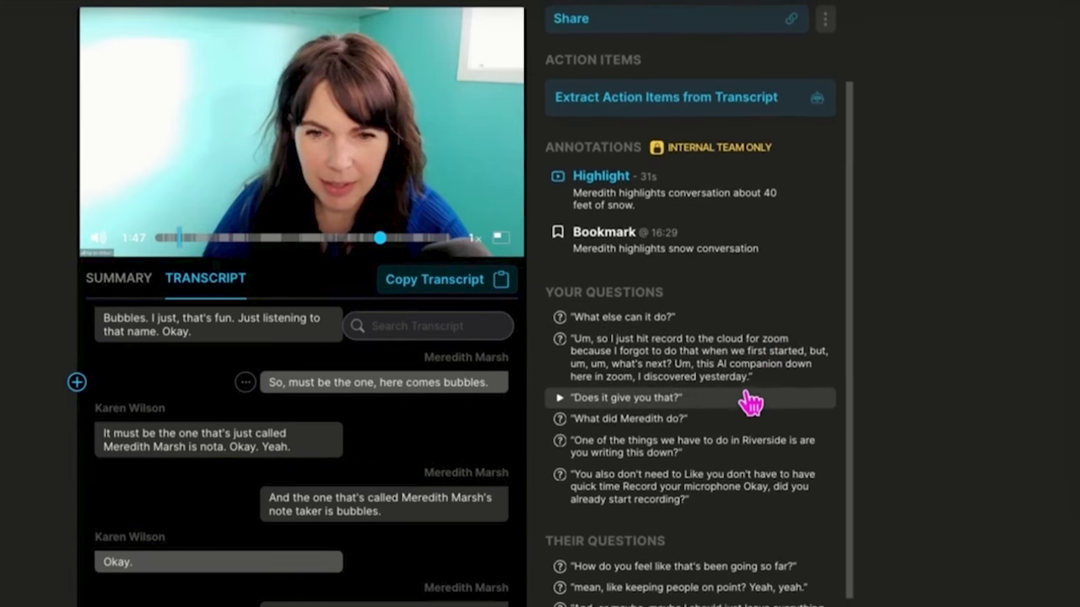
{"action": "scroll", "coordinate": [749, 403], "scroll_direction": "down", "scroll_amount": 2}
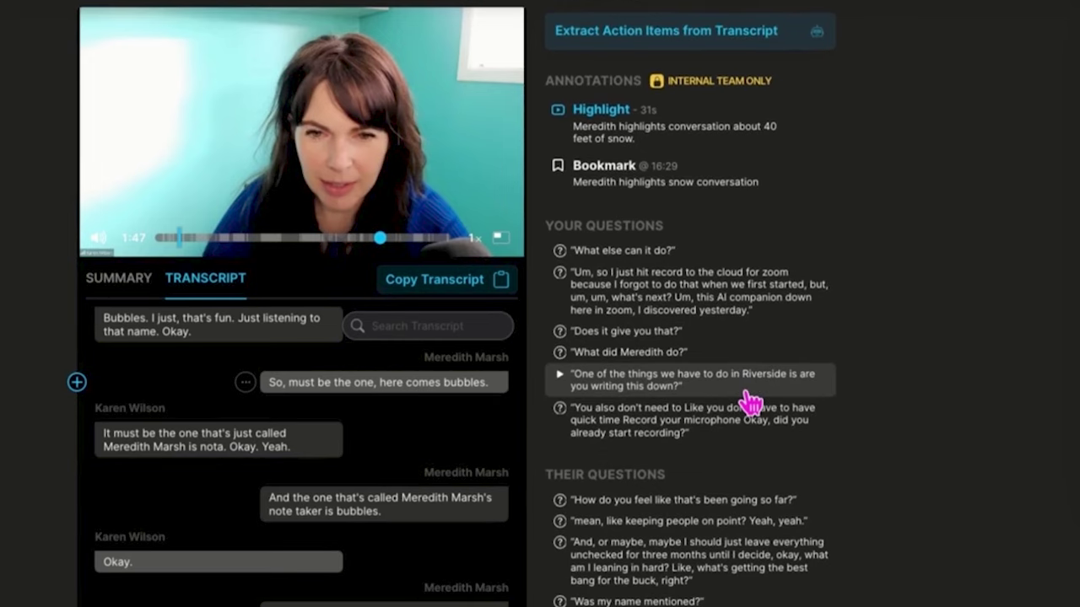